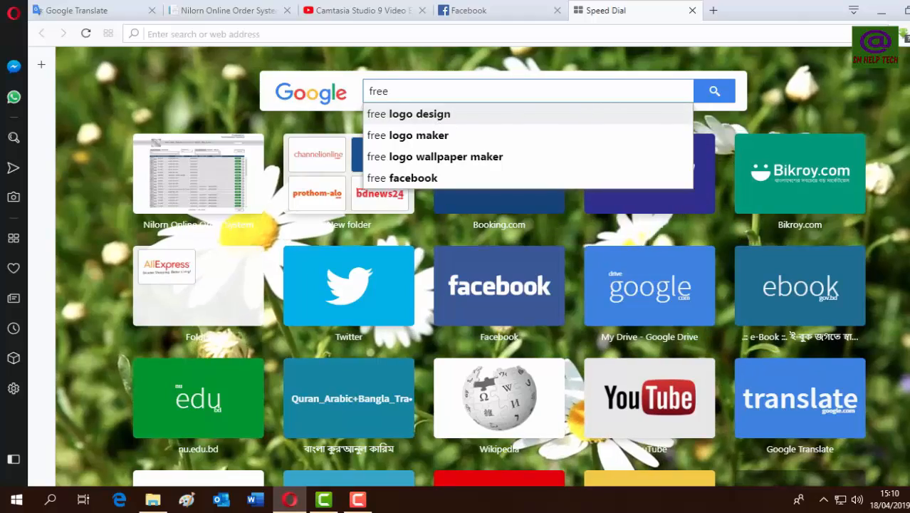
- Search Google for "free logo design" and open the FreeLogoDesign editor result at editor.freelogodesign.org
text(n)
key(BackSpace)
text(logo)
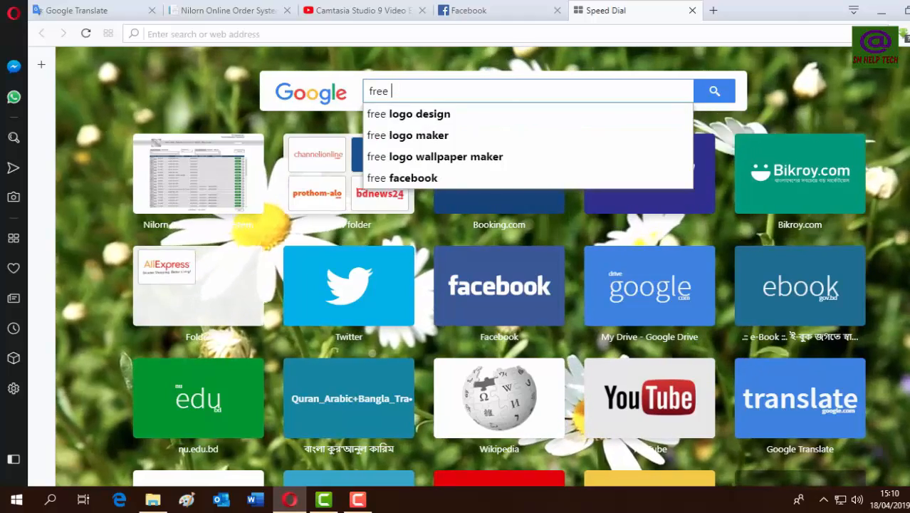
text( de)
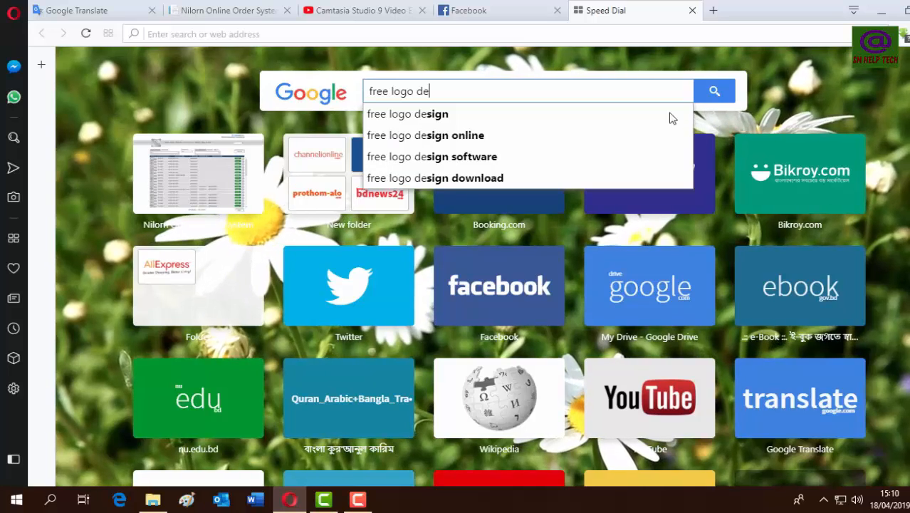
click(406, 117)
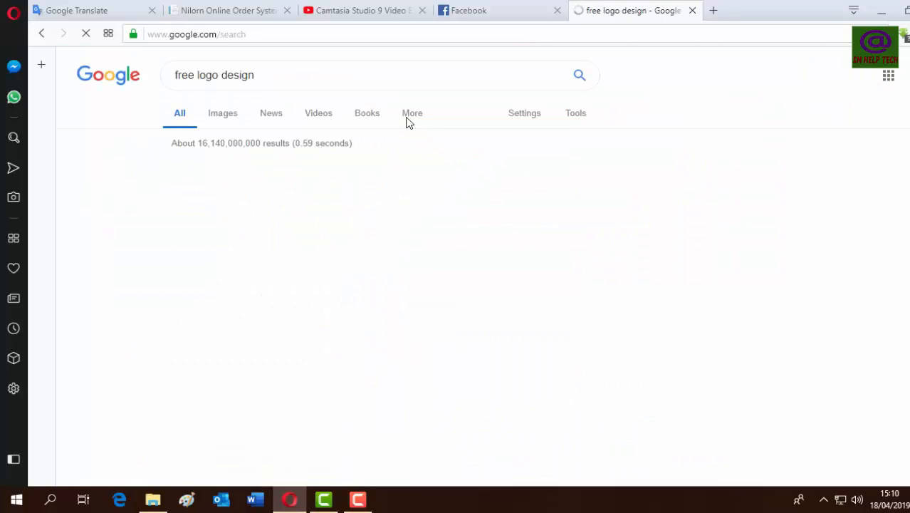
scroll(285, 309, down, 3)
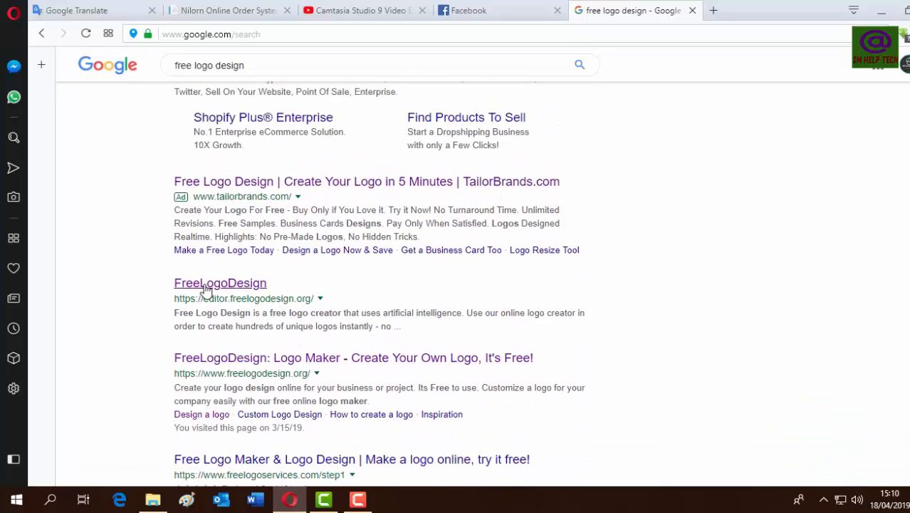
click(204, 290)
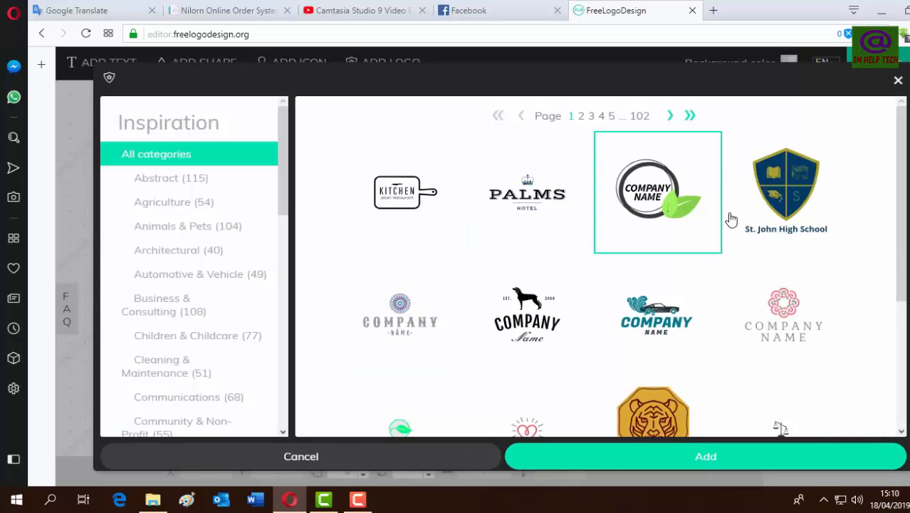
- Browse the logo templates in All categories, Abstract, Agriculture, Animals & Pets, Architectural, Automotive & Vehicle and Politics
scroll(590, 305, down, 2)
scroll(591, 305, down, 3)
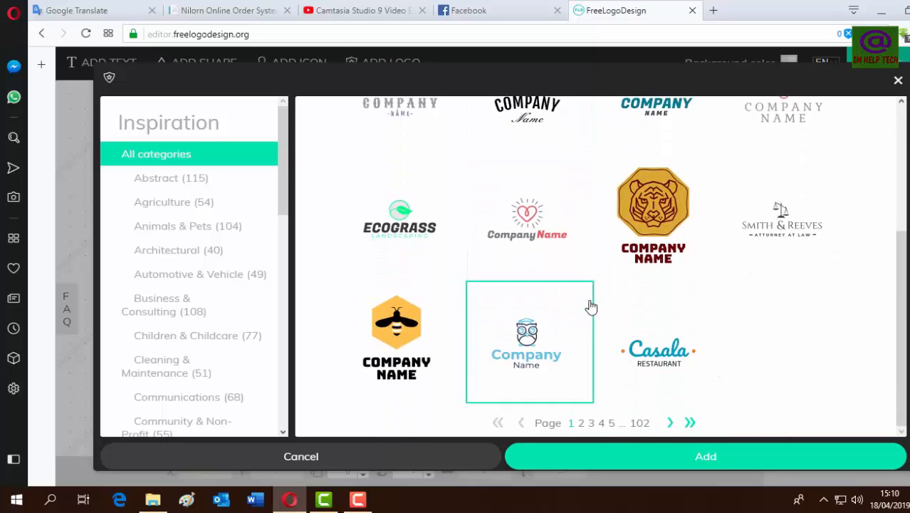
scroll(591, 304, up, 4)
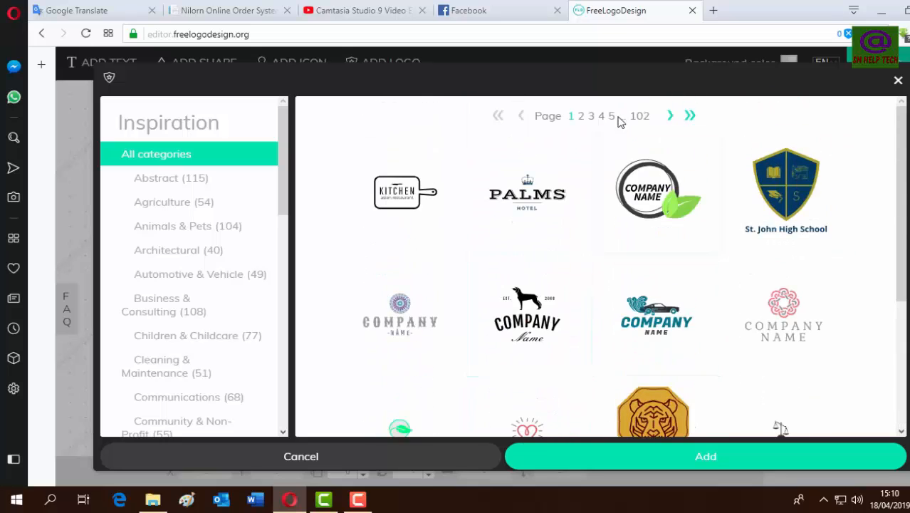
scroll(537, 257, down, 3)
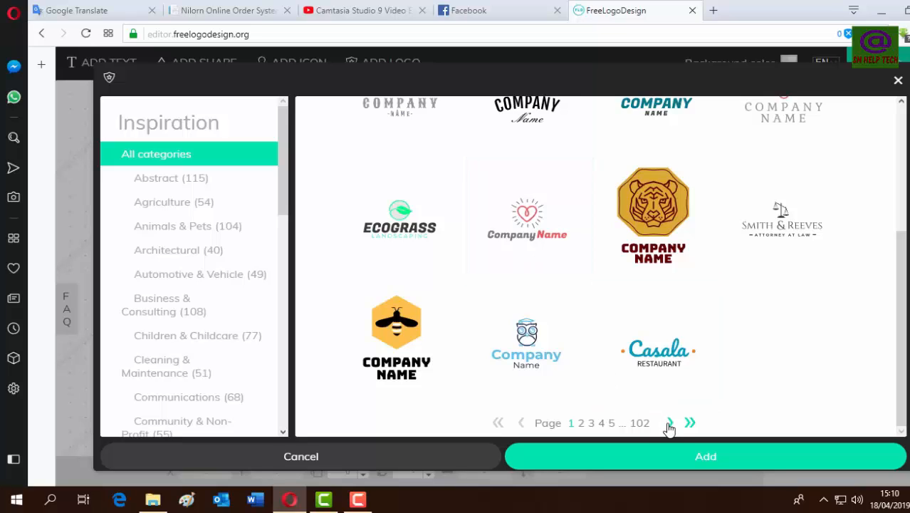
click(161, 180)
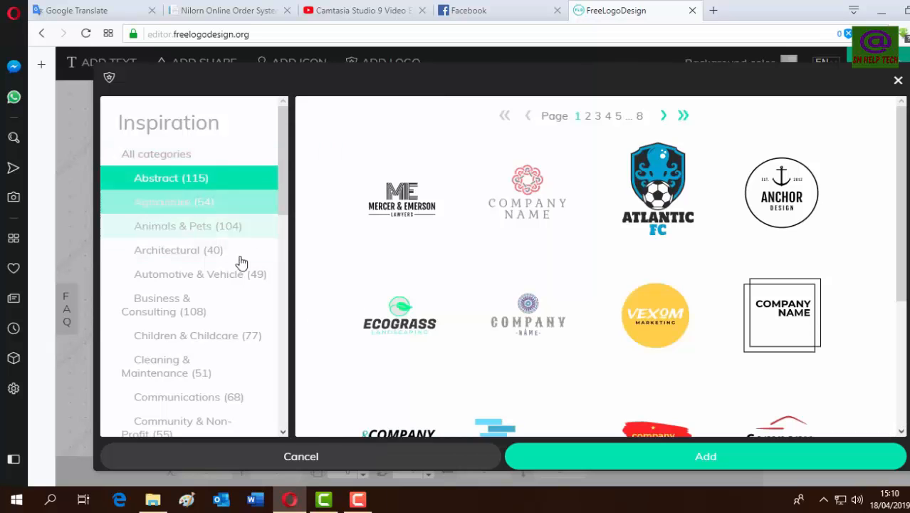
click(182, 206)
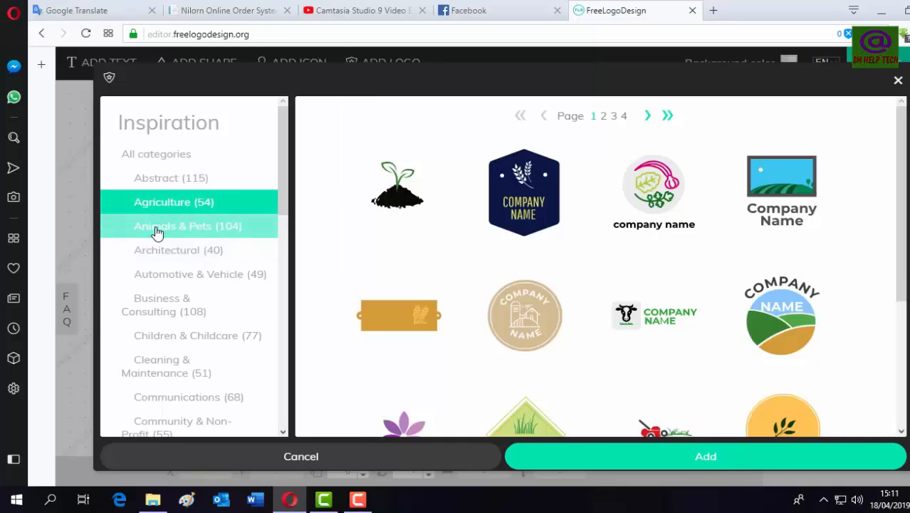
click(156, 228)
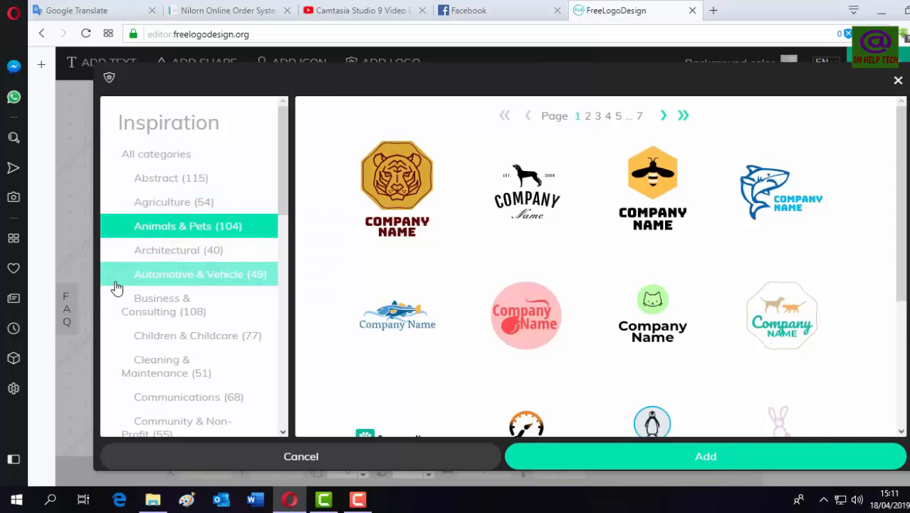
click(183, 258)
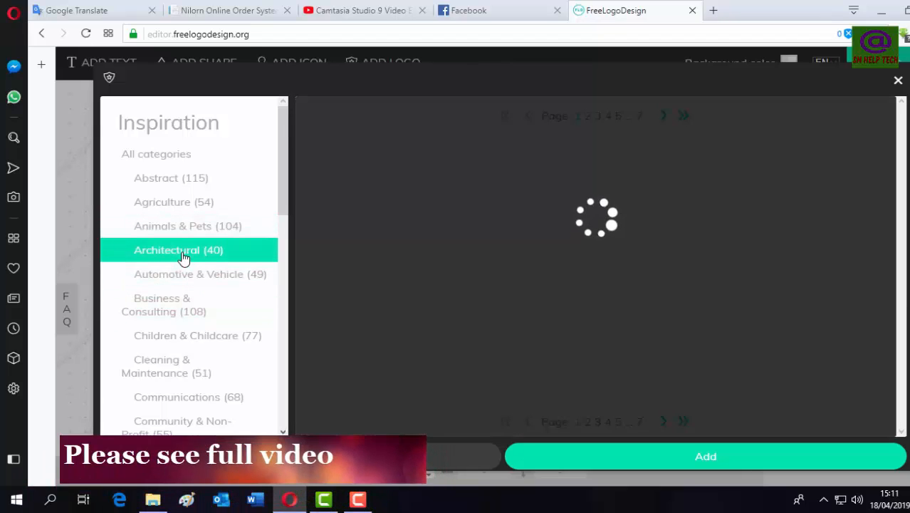
click(162, 280)
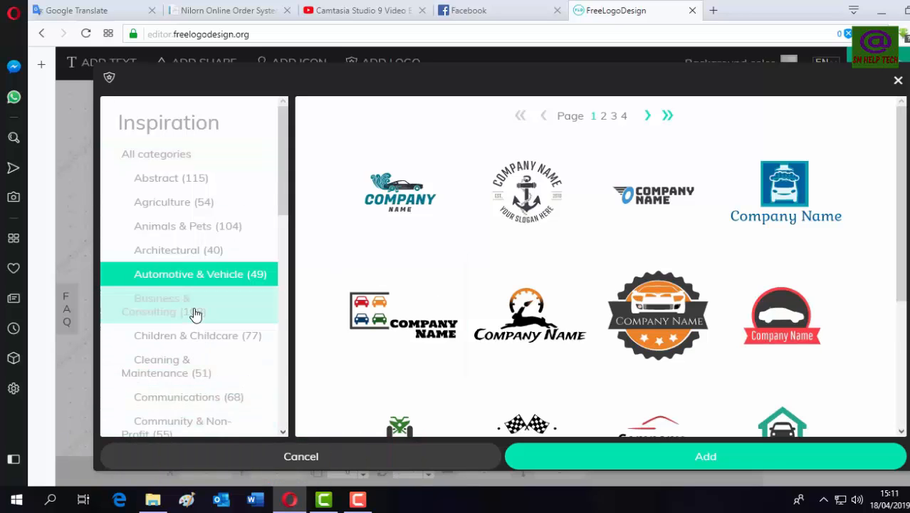
scroll(199, 319, down, 5)
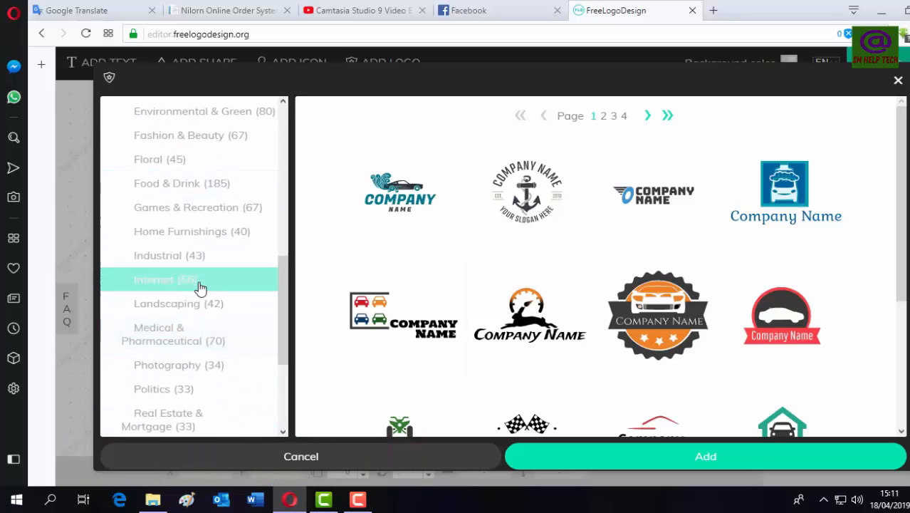
scroll(200, 288, down, 2)
scroll(200, 299, down, 1)
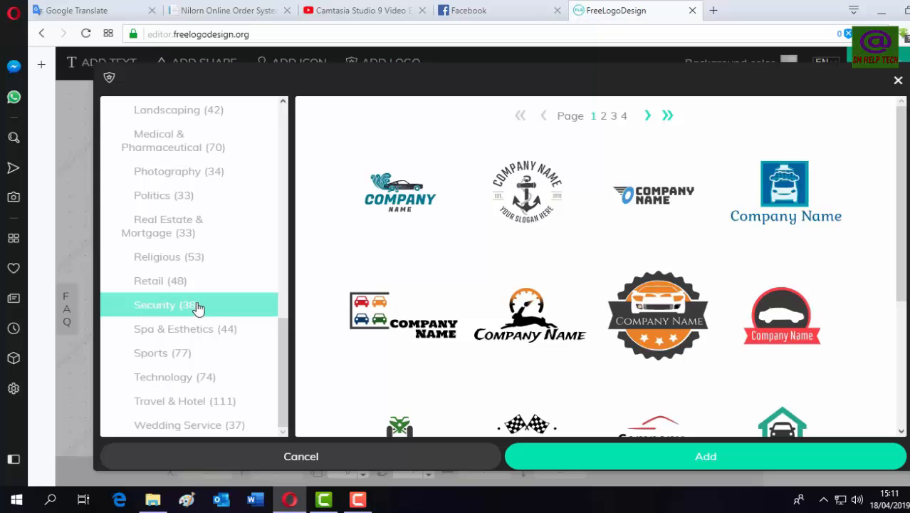
click(168, 201)
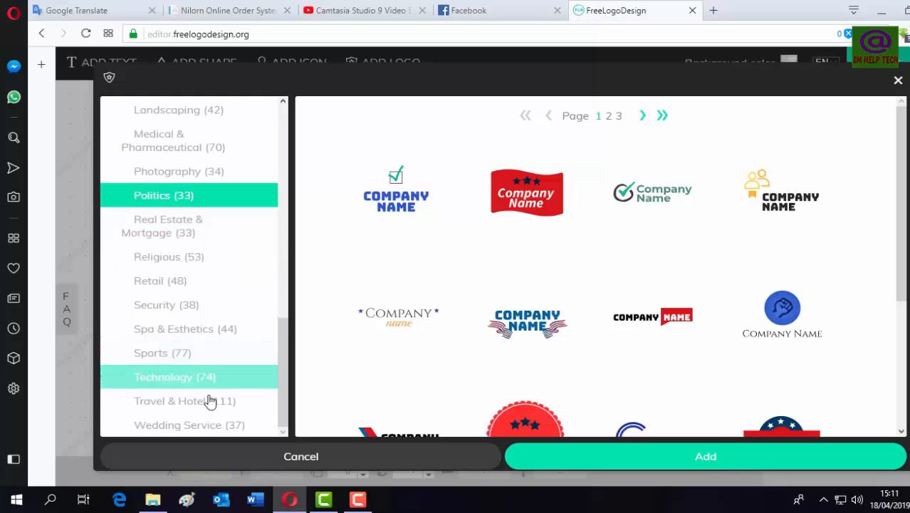
- Add the template with a globe inside a dotted ring above "Company NAME" from the Technology category to the canvas
click(168, 385)
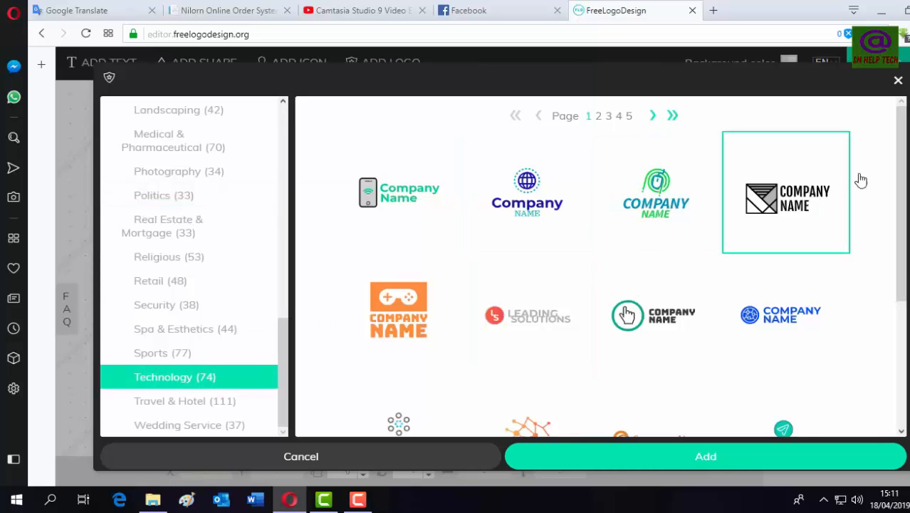
scroll(602, 249, down, 3)
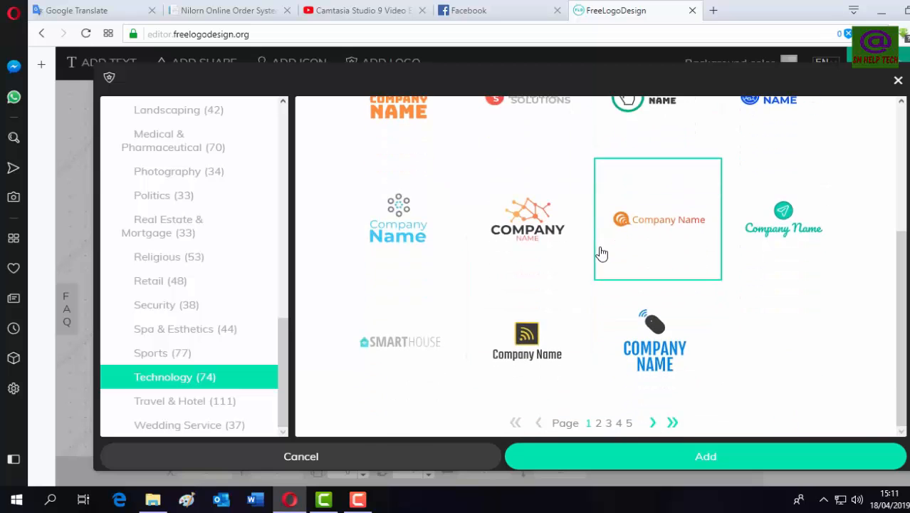
scroll(618, 309, up, 2)
scroll(619, 309, down, 2)
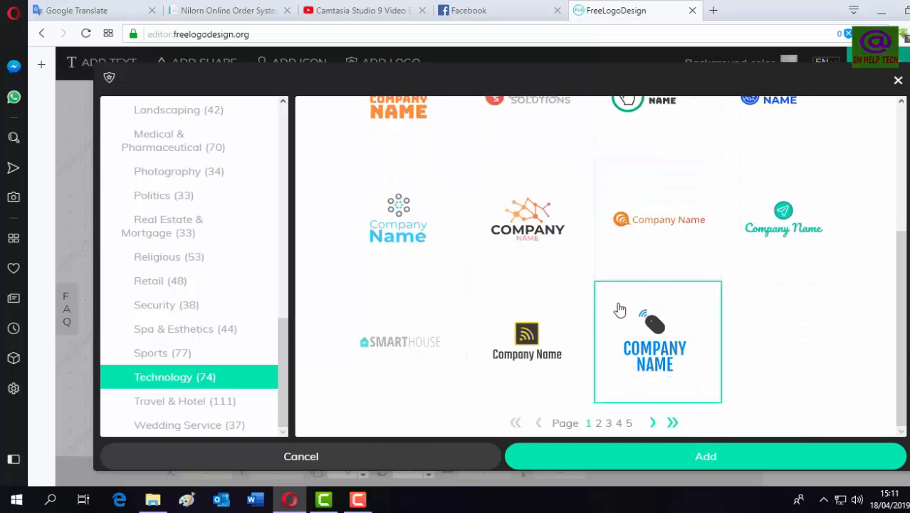
scroll(546, 321, up, 3)
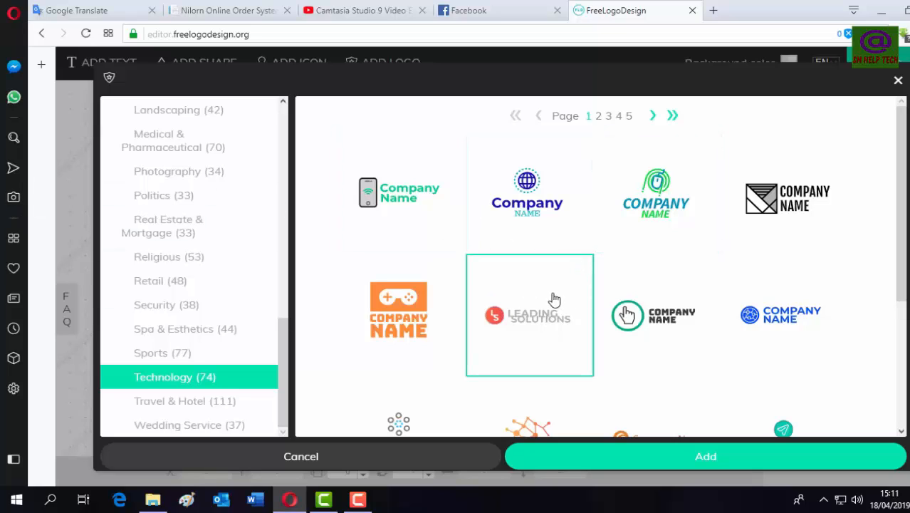
scroll(554, 299, down, 2)
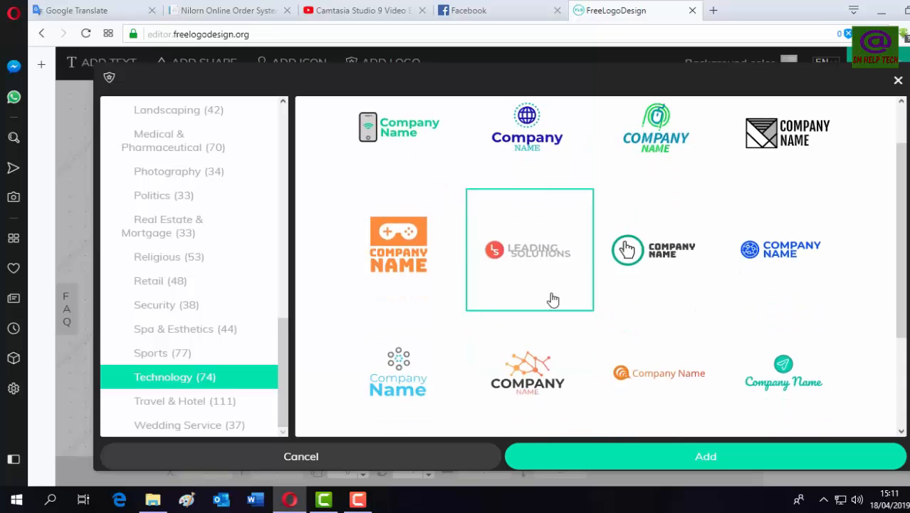
scroll(642, 178, up, 2)
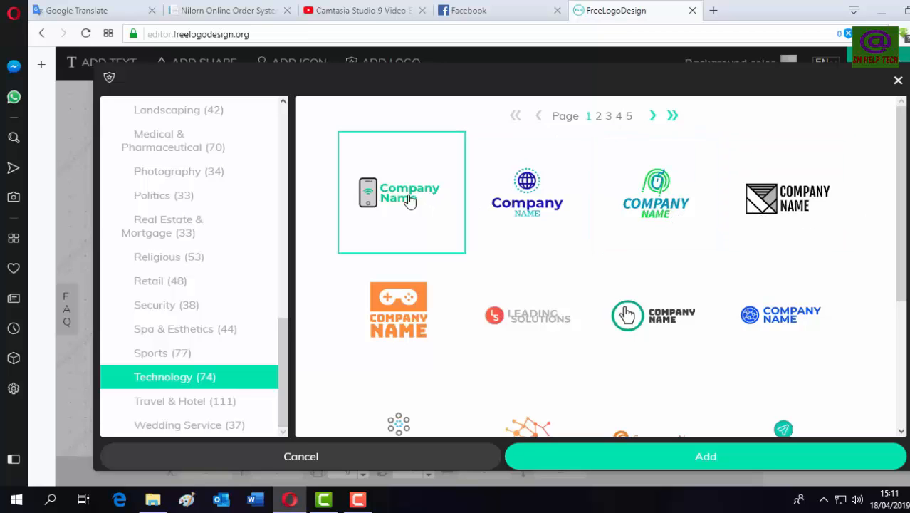
scroll(479, 242, down, 3)
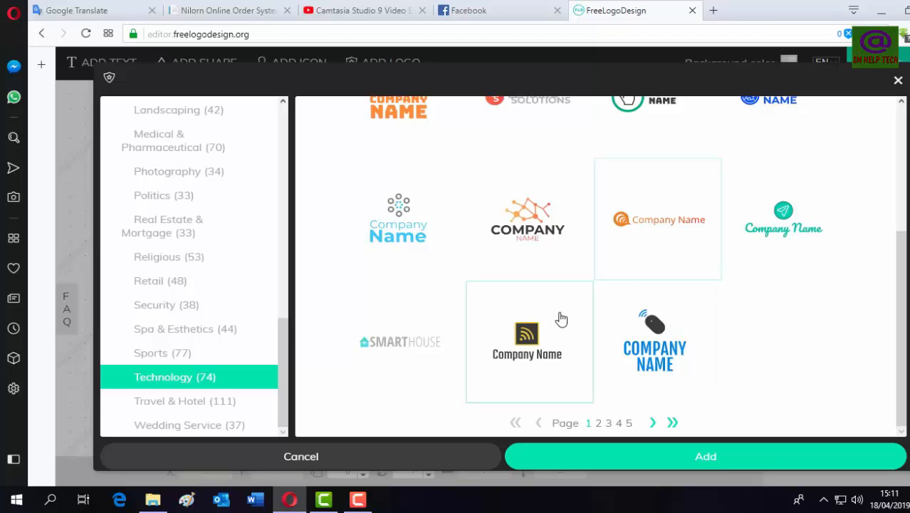
scroll(556, 321, up, 1)
scroll(646, 260, up, 1)
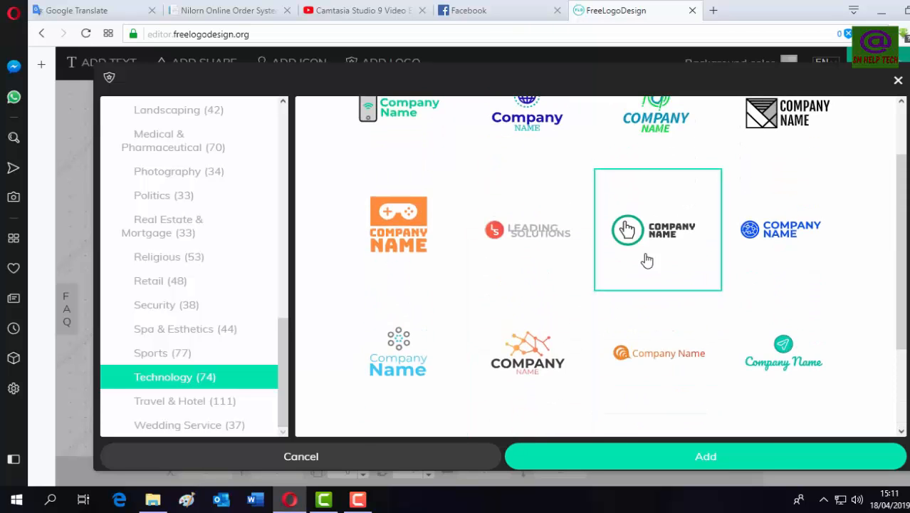
scroll(636, 240, up, 1)
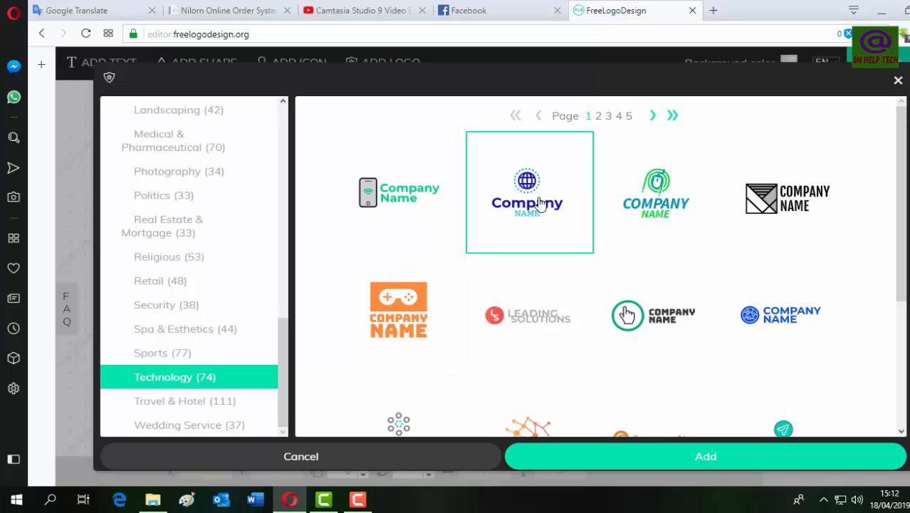
click(708, 459)
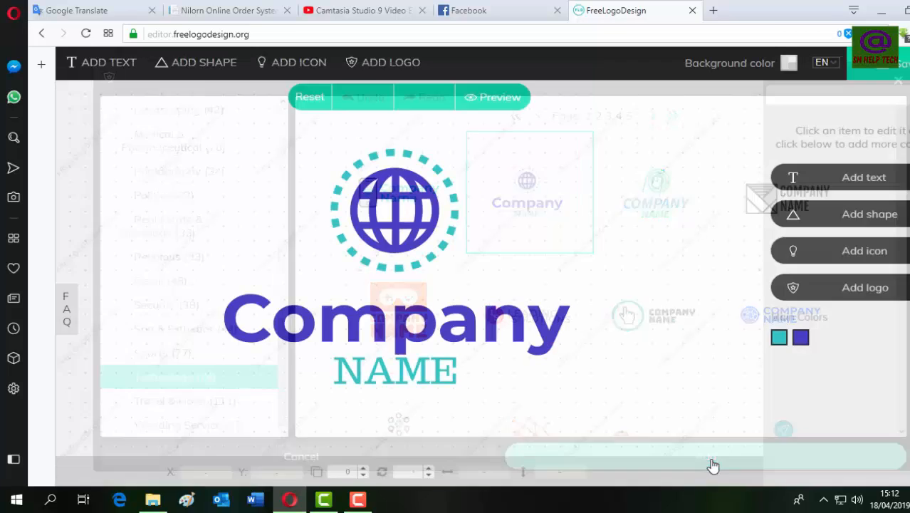
click(467, 248)
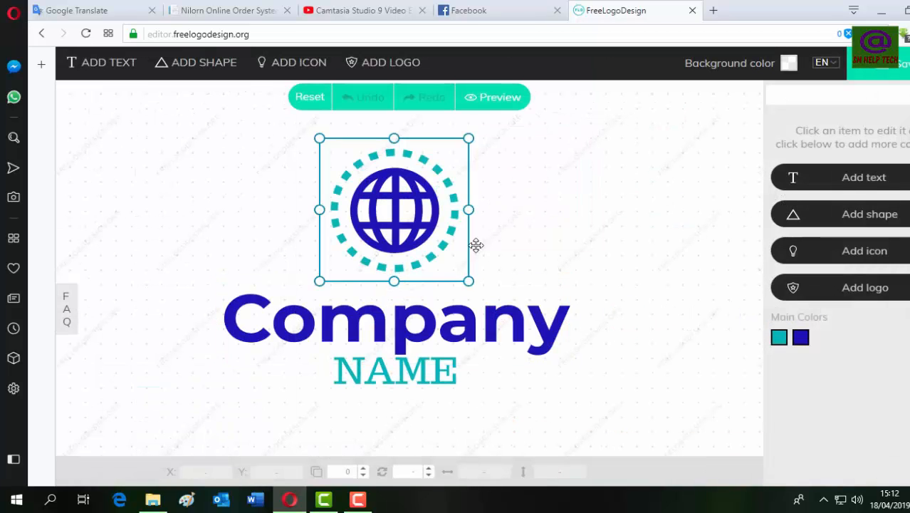
click(596, 235)
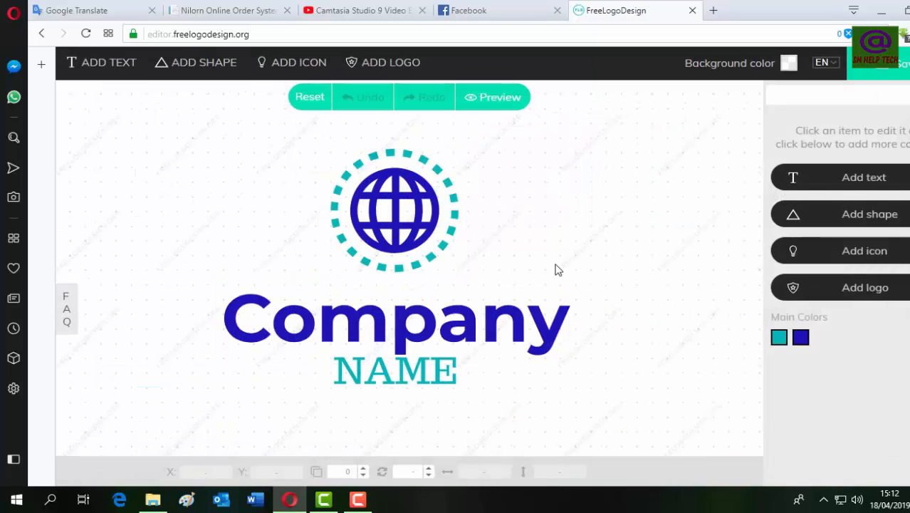
click(341, 208)
click(395, 335)
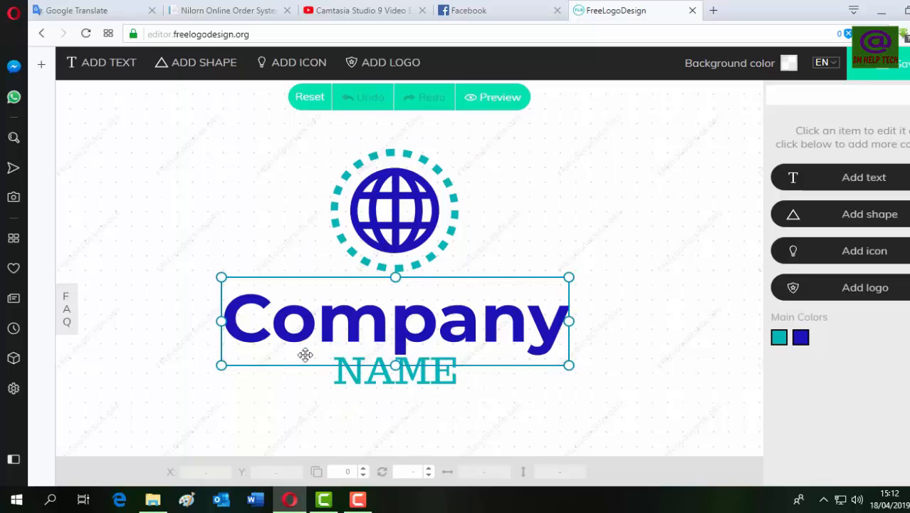
click(392, 383)
click(316, 333)
- Change the font of the logo's "Company" text to Monda
click(403, 310)
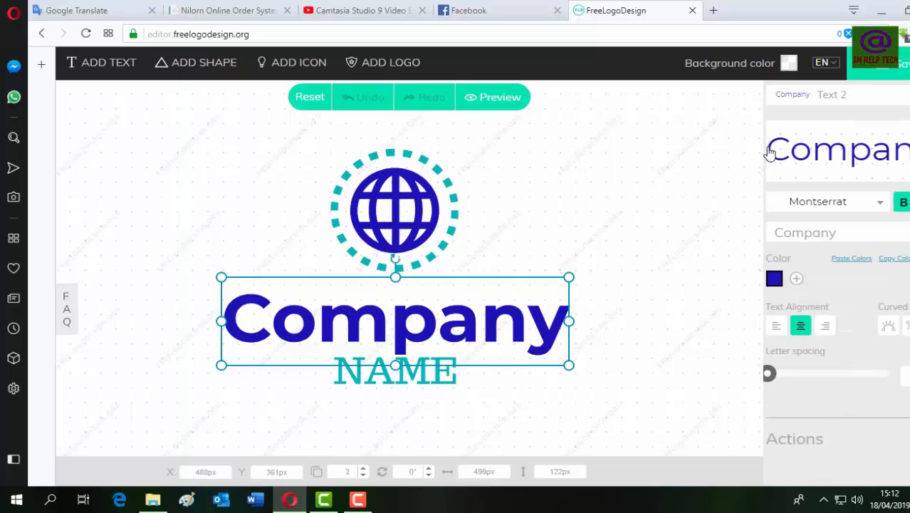
click(855, 204)
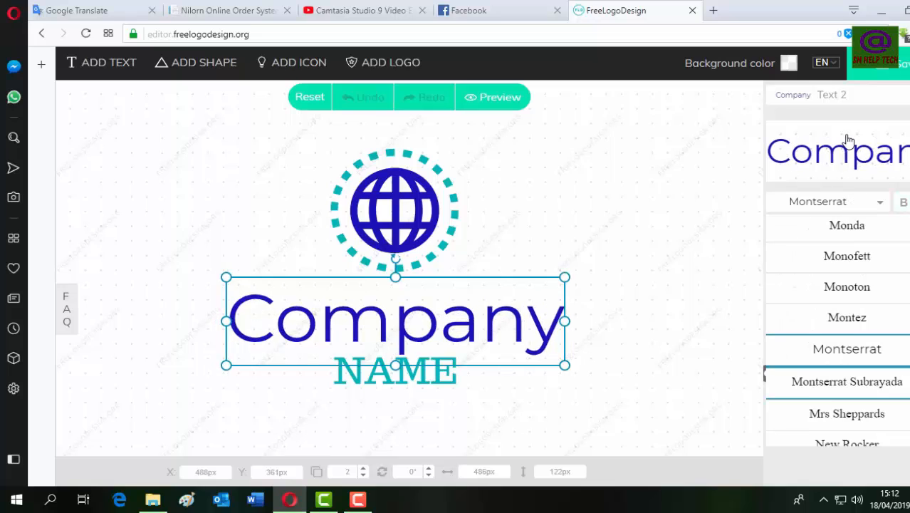
click(420, 389)
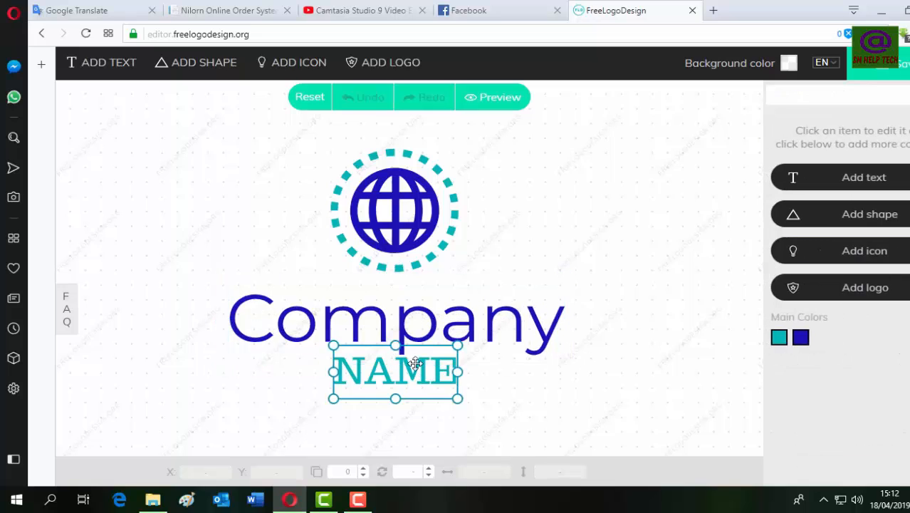
click(411, 334)
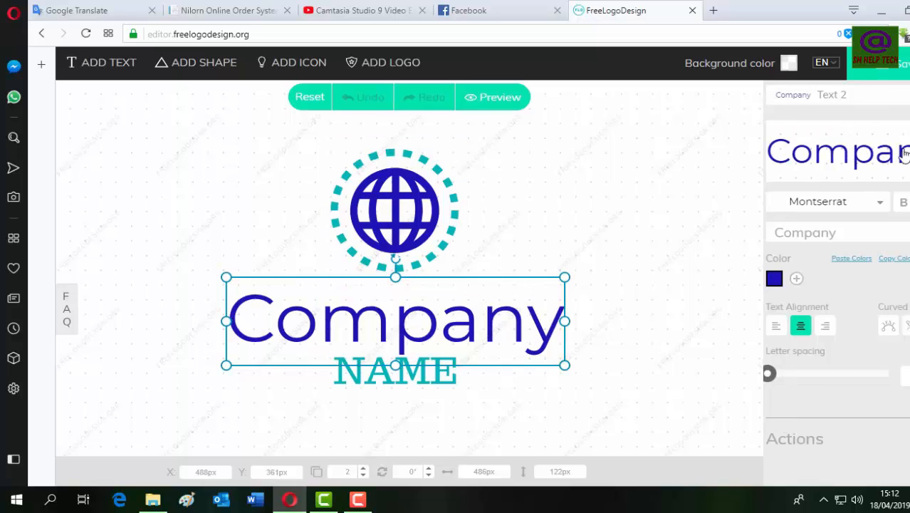
click(847, 201)
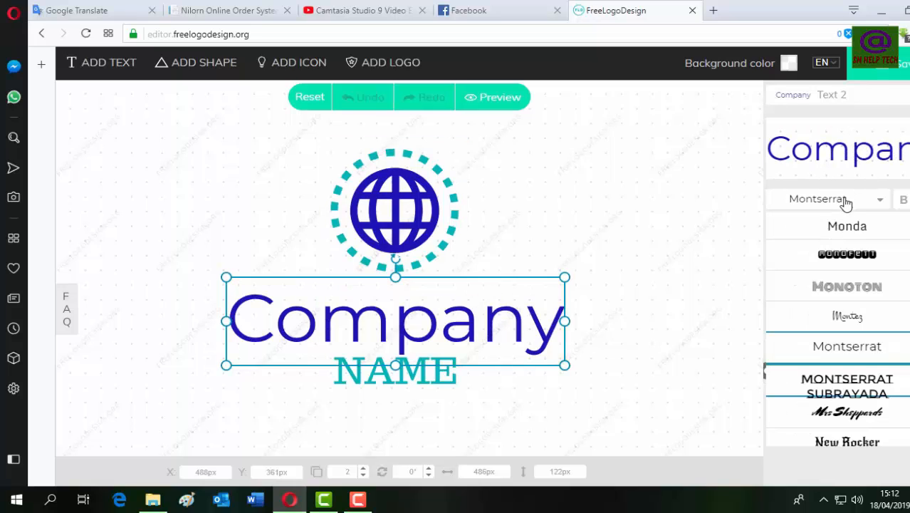
click(831, 226)
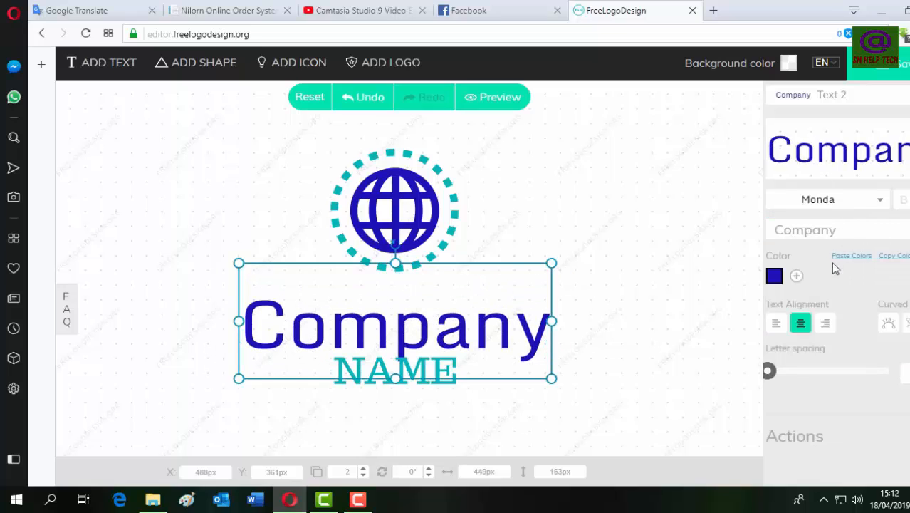
- Replace the logo's "Company" text with "SM Bangla Tech"
click(860, 225)
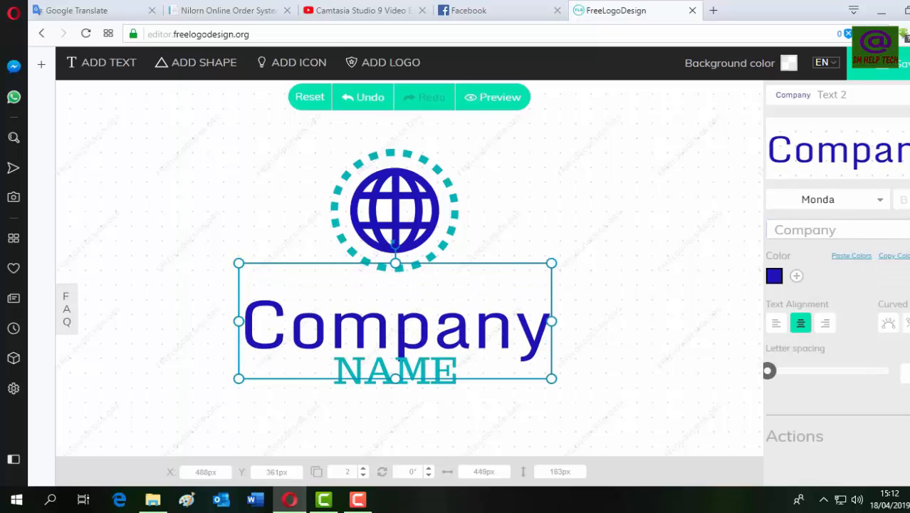
key(BackSpace)
key(BackSpace)
key(BackSpace)
key(BackSpace)
key(BackSpace)
key(BackSpace)
key(BackSpace)
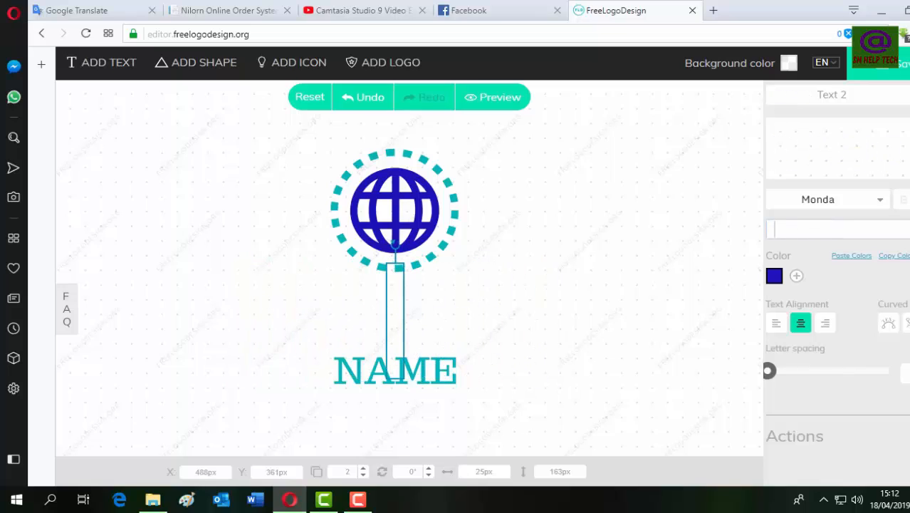
text(SM)
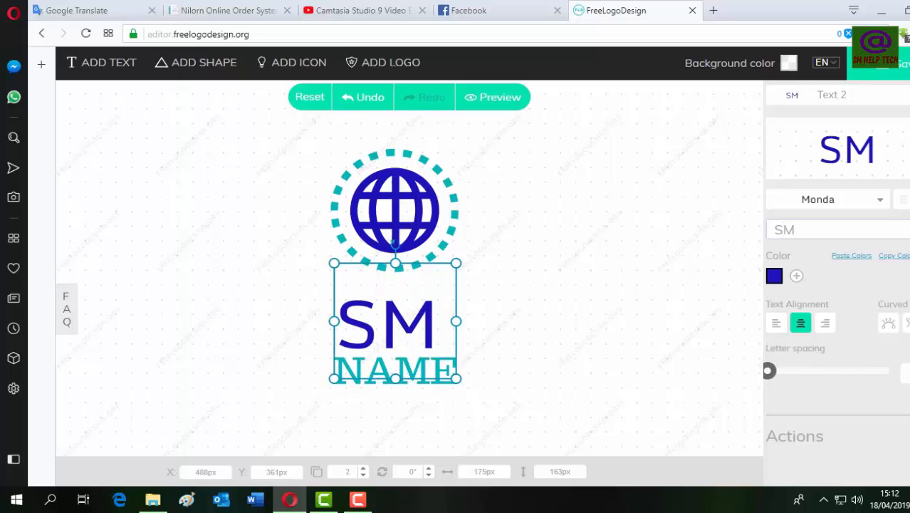
text( ba)
key(BackSpace)
key(BackSpace)
text(Bangla )
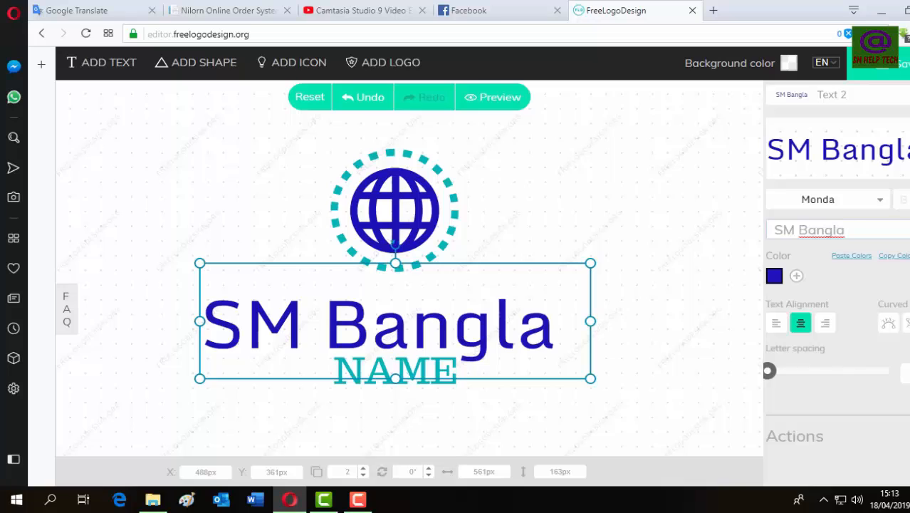
text( t)
key(BackSpace)
text(Tech)
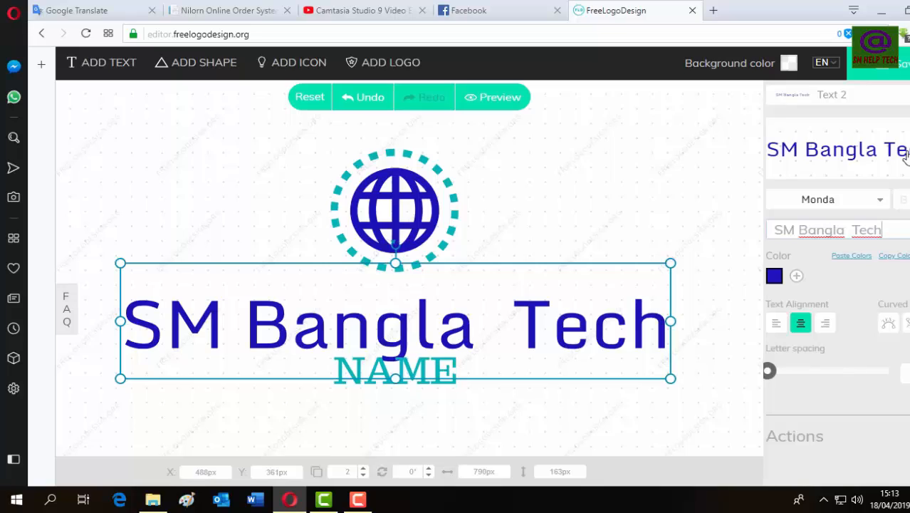
click(475, 407)
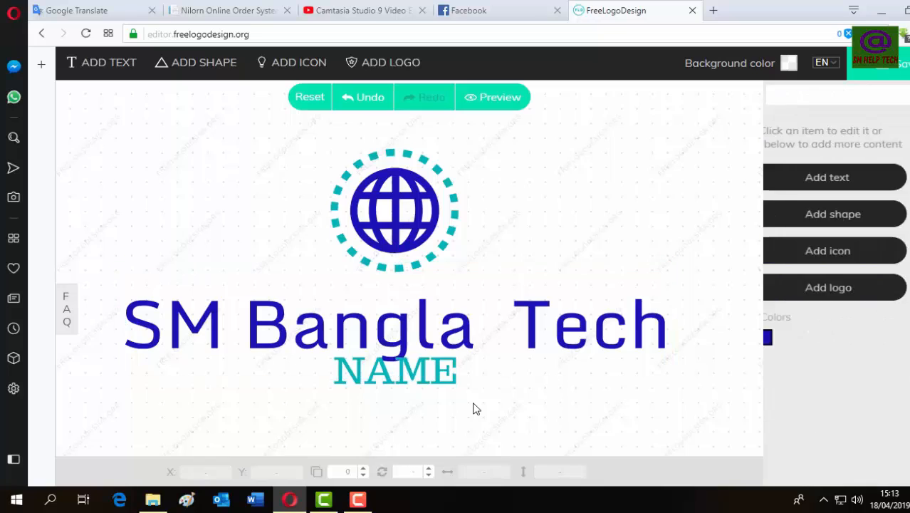
- Move the "NAME" text down to Y 476 px, clear of the main title, and stretch it to about 334 px wide
click(397, 378)
key(Down)
key(Down)
key(Down)
key(Down)
key(Down)
key(Down)
key(Down)
key(Down)
key(Down)
key(Down)
key(Down)
key(Down)
key(Down)
key(Down)
key(Down)
key(Down)
key(Down)
key(Down)
key(Down)
key(Down)
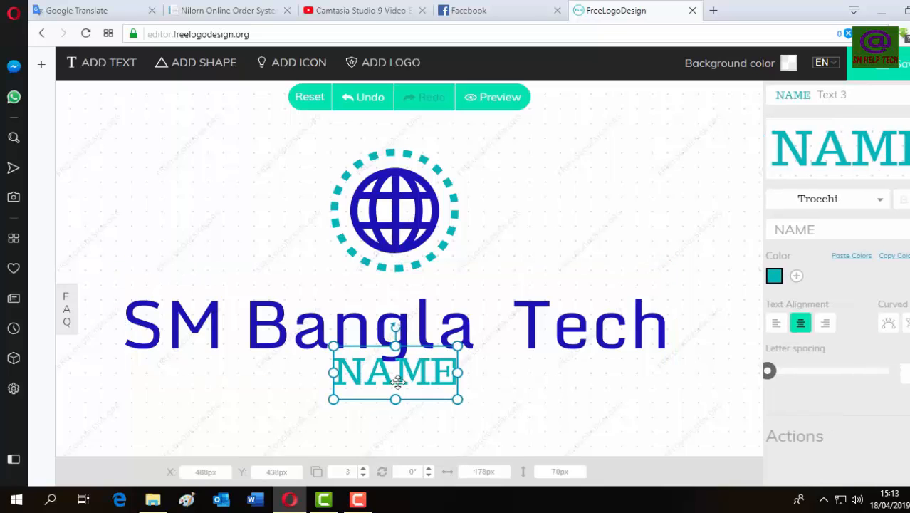
key(Down)
key(Down)
key(Down)
key(Down)
key(Down)
key(Down)
key(Down)
key(Down)
key(Down)
key(Down)
key(Down)
key(Down)
key(Down)
key(Down)
key(Down)
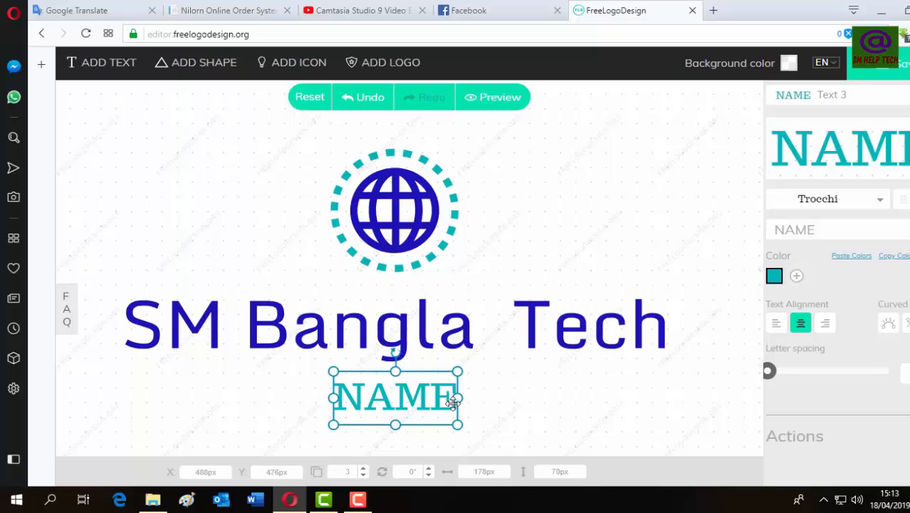
drag(457, 398, 518, 397)
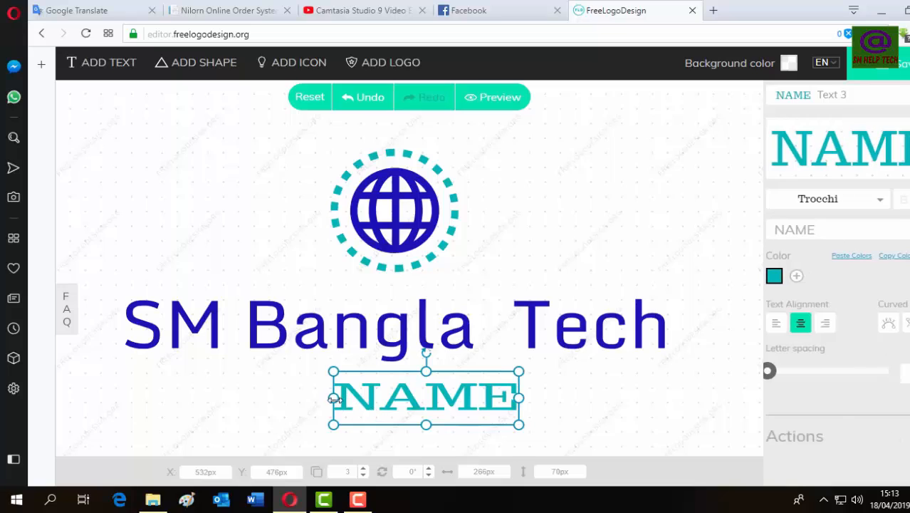
drag(332, 397, 286, 397)
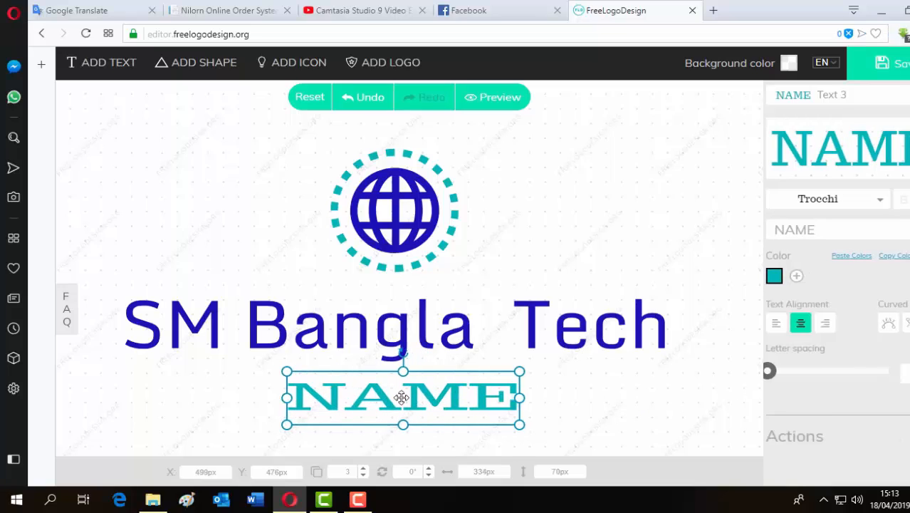
- Replace the logo's "NAME" text with "channel"
click(831, 228)
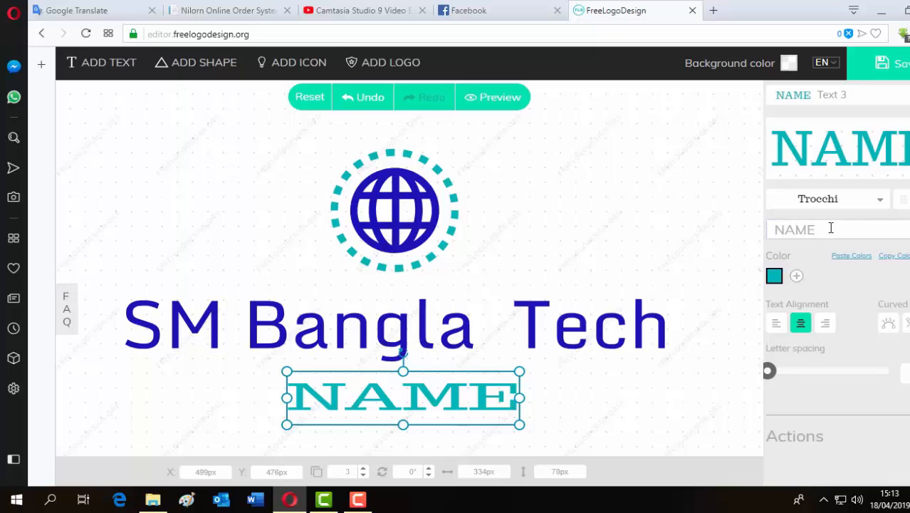
key(BackSpace)
key(BackSpace)
key(BackSpace)
key(BackSpace)
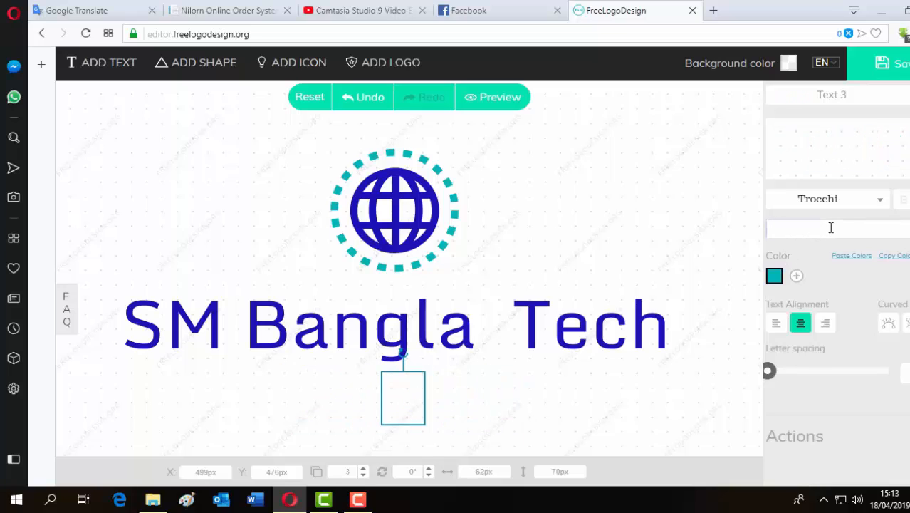
text(chan)
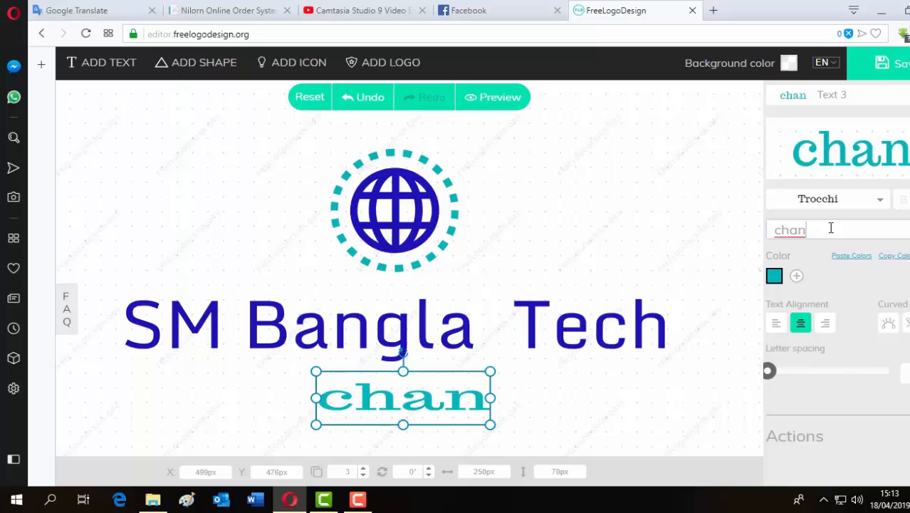
key(BackSpace)
key(BackSpace)
key(BackSpace)
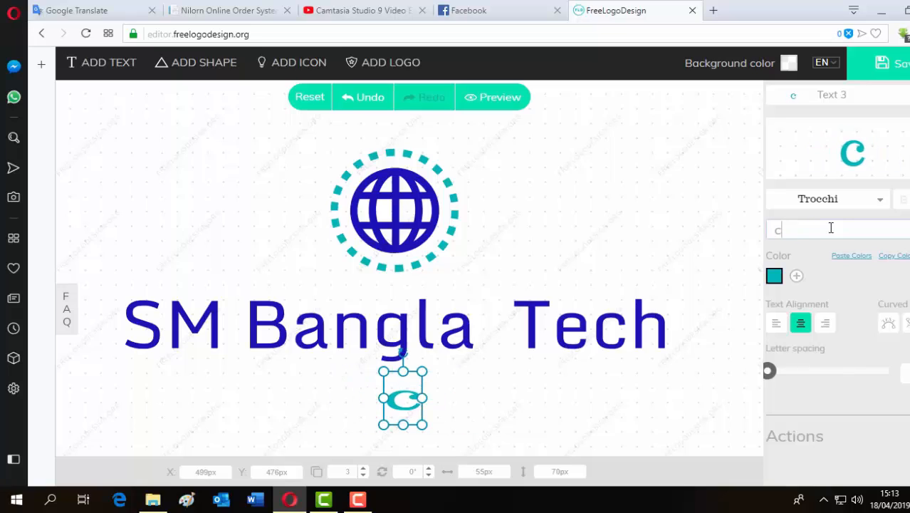
key(BackSpace)
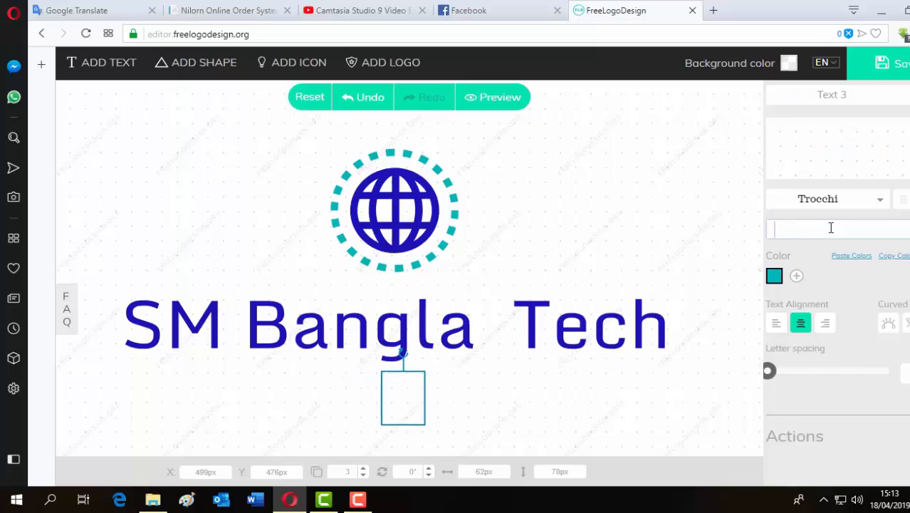
text(th)
key(BackSpace)
key(BackSpace)
key(BackSpace)
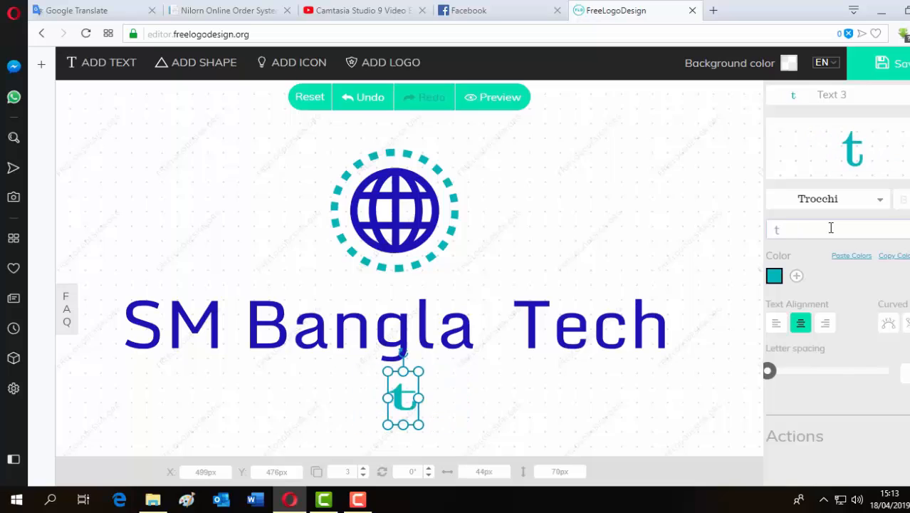
text(chan)
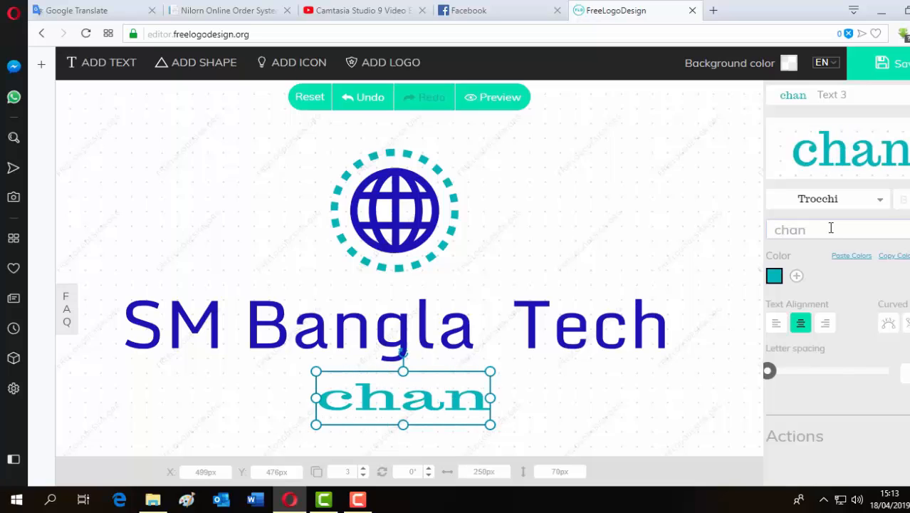
text(nel)
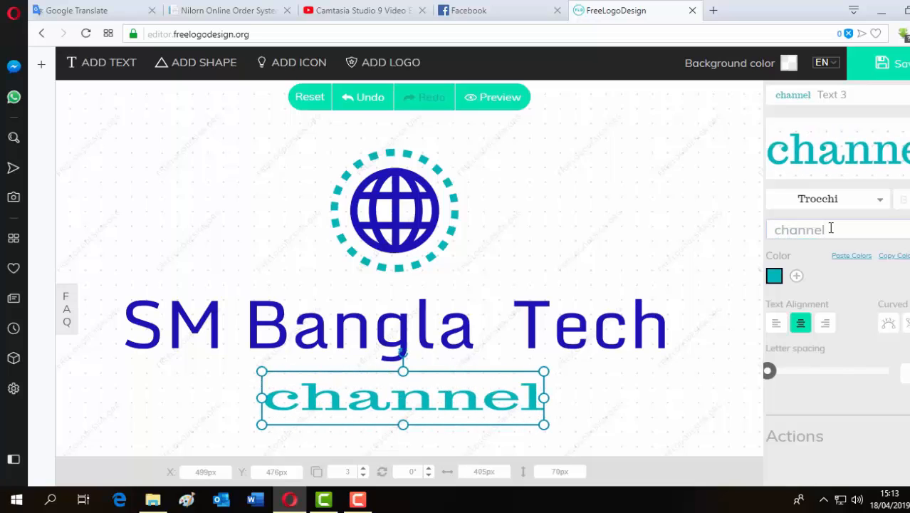
click(636, 392)
- Shift the globe icon slightly to the right above the title, to about X 493 px, Y 193 px
click(386, 206)
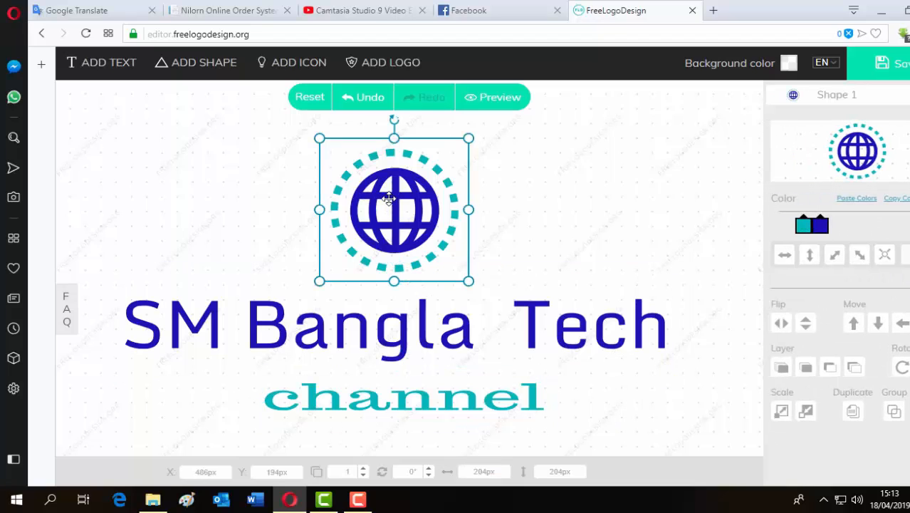
drag(370, 202, 394, 198)
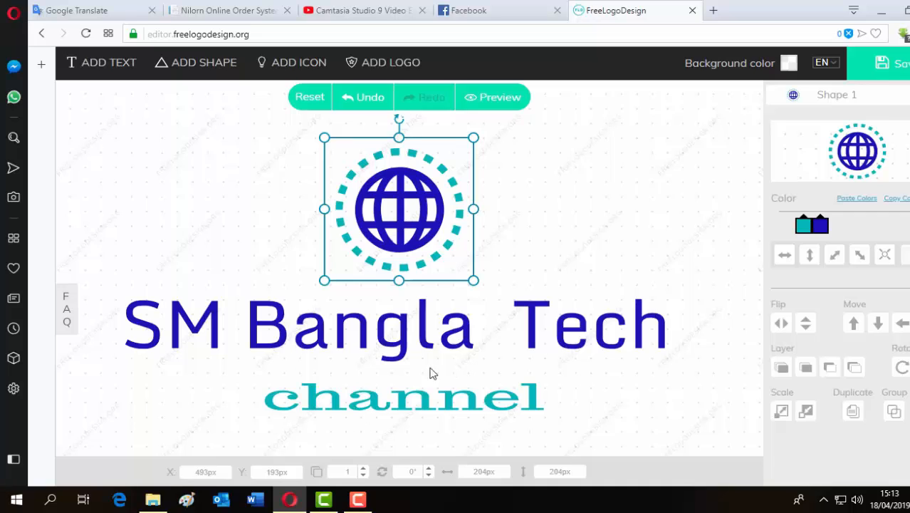
- Try several palette colours on the "SM Bangla Tech" text and settle on dark purple #42075b
click(220, 326)
click(297, 330)
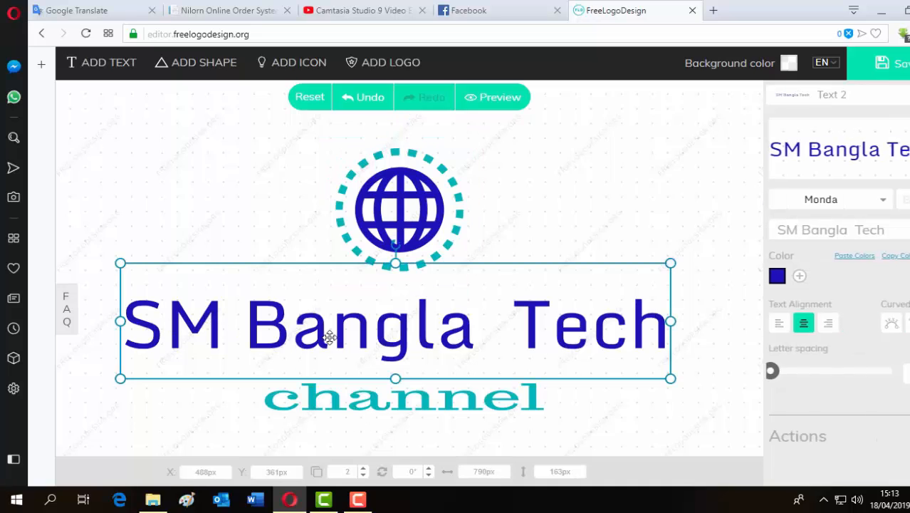
click(775, 277)
click(528, 346)
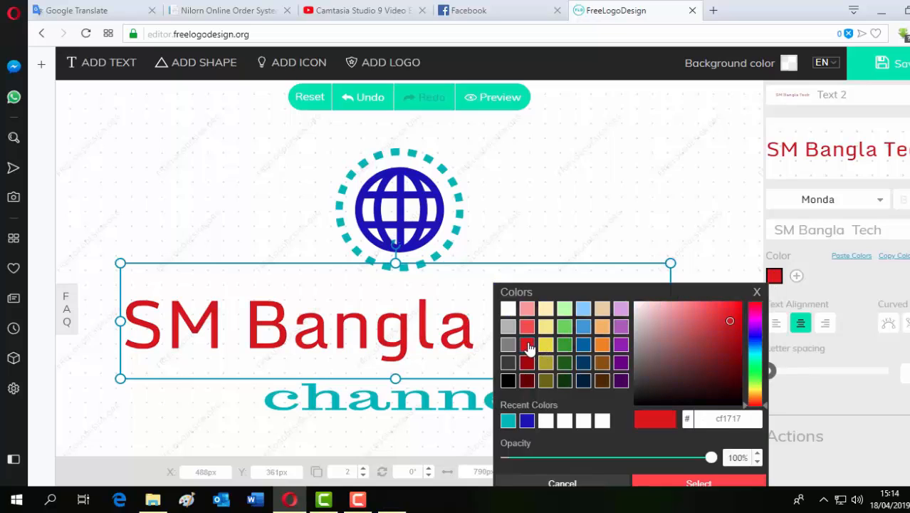
click(527, 382)
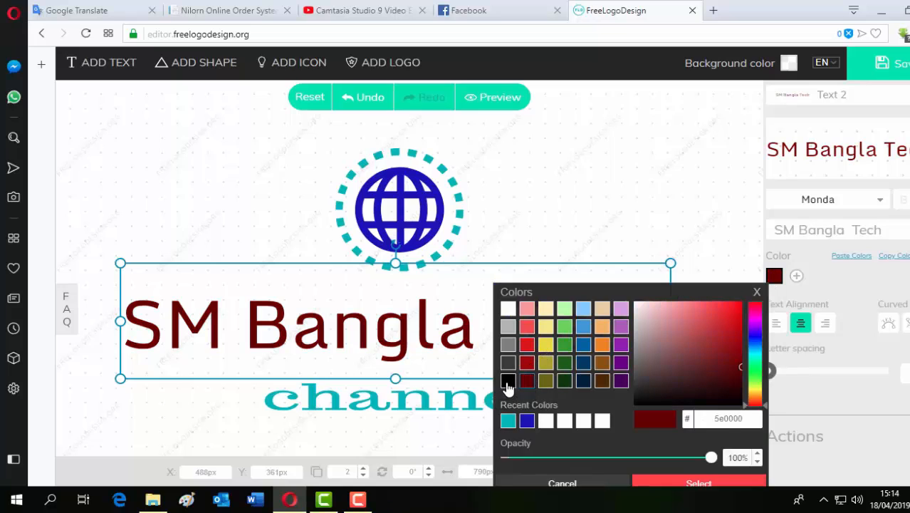
click(508, 382)
click(528, 346)
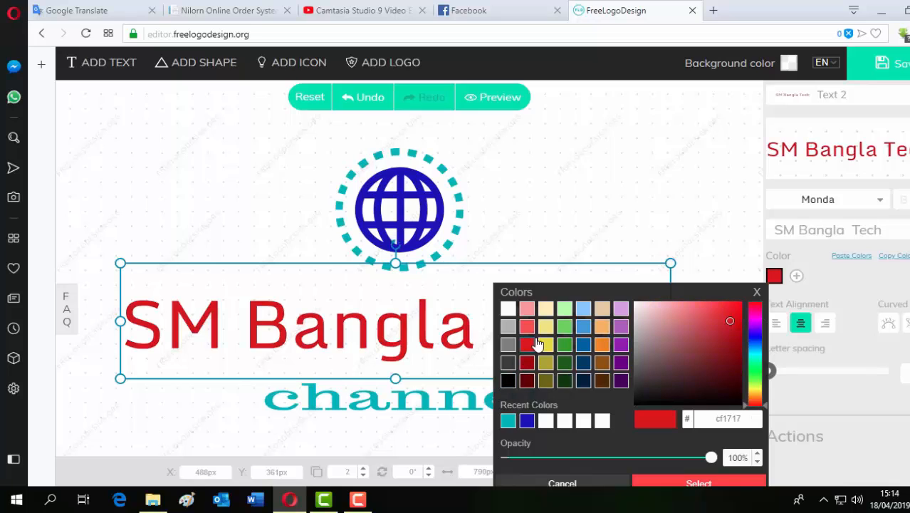
click(567, 347)
click(566, 365)
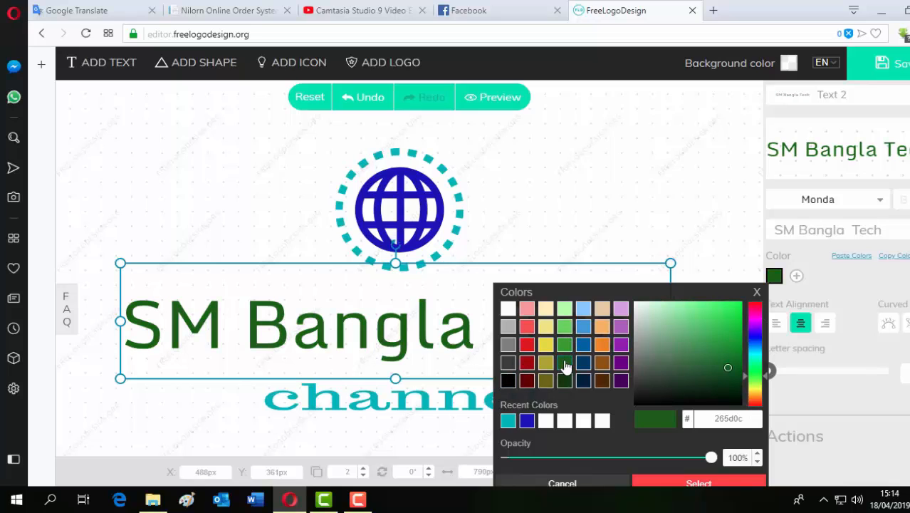
click(527, 364)
click(544, 346)
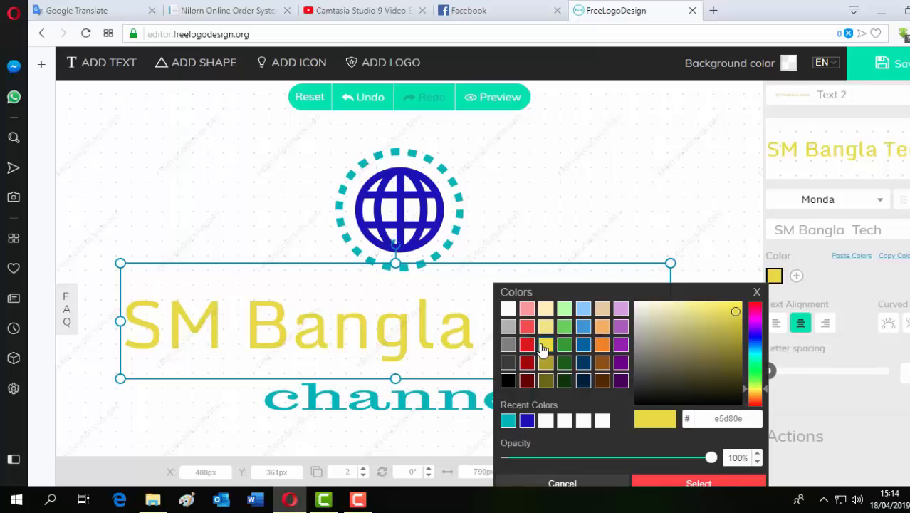
click(527, 346)
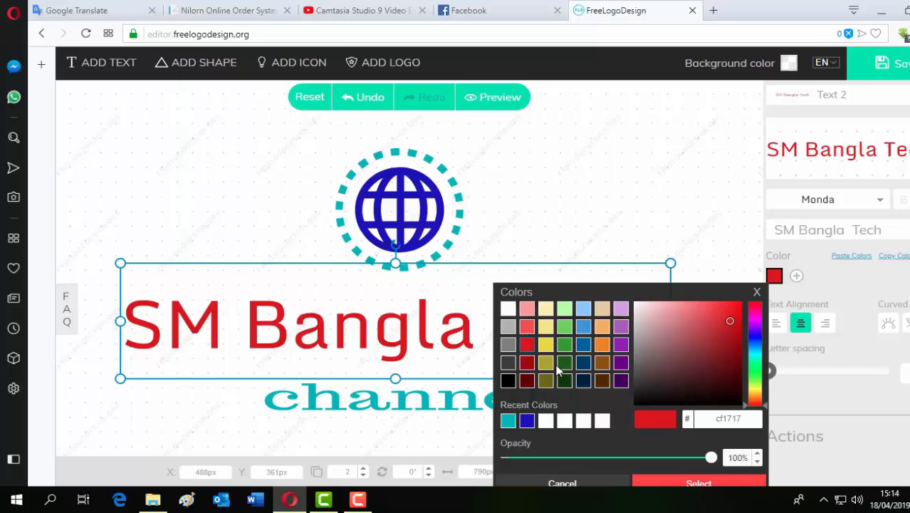
click(622, 348)
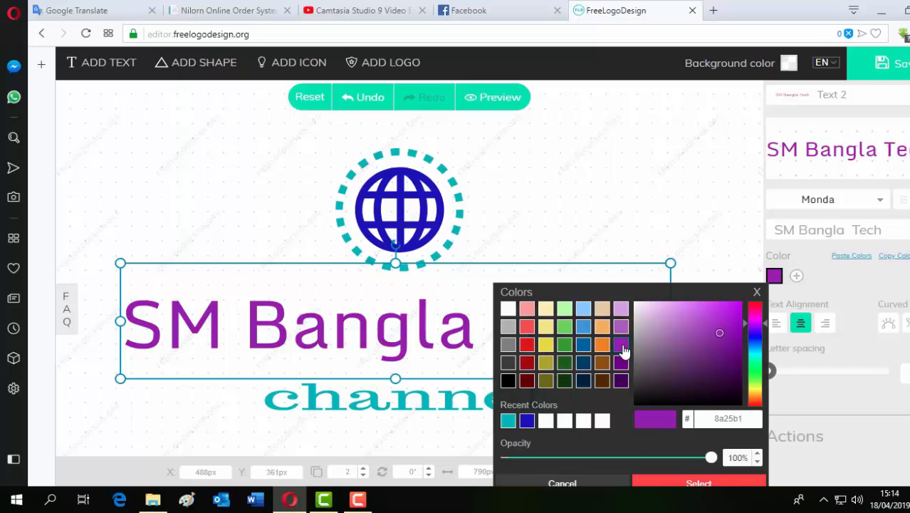
click(621, 381)
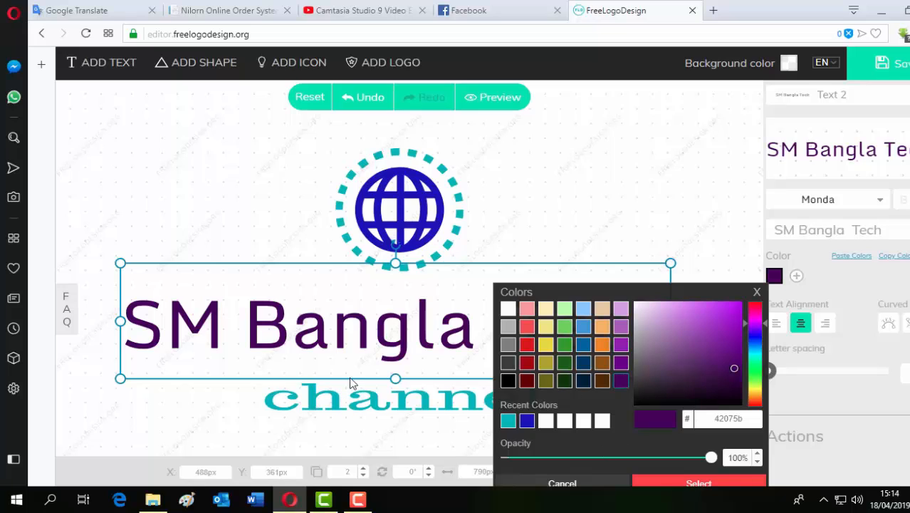
- Change the colour of the "channel" text to dark red #9a0606
click(339, 405)
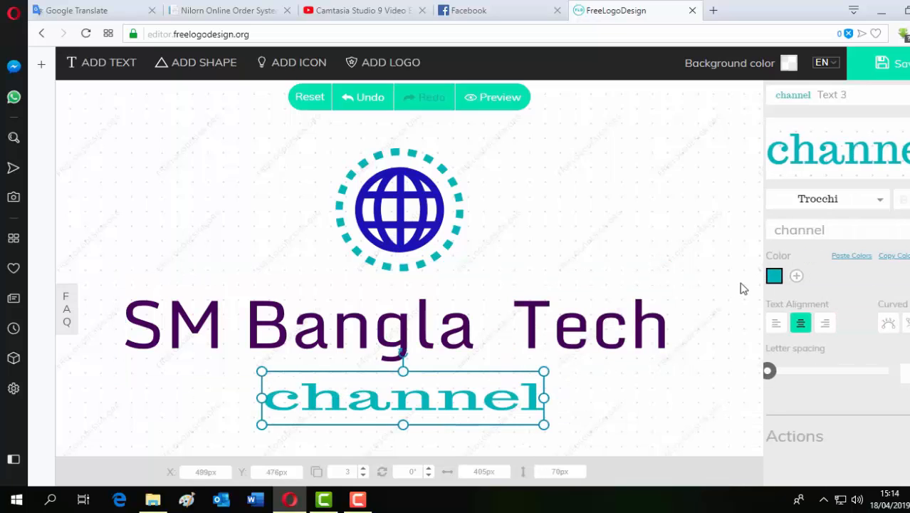
click(774, 277)
click(526, 363)
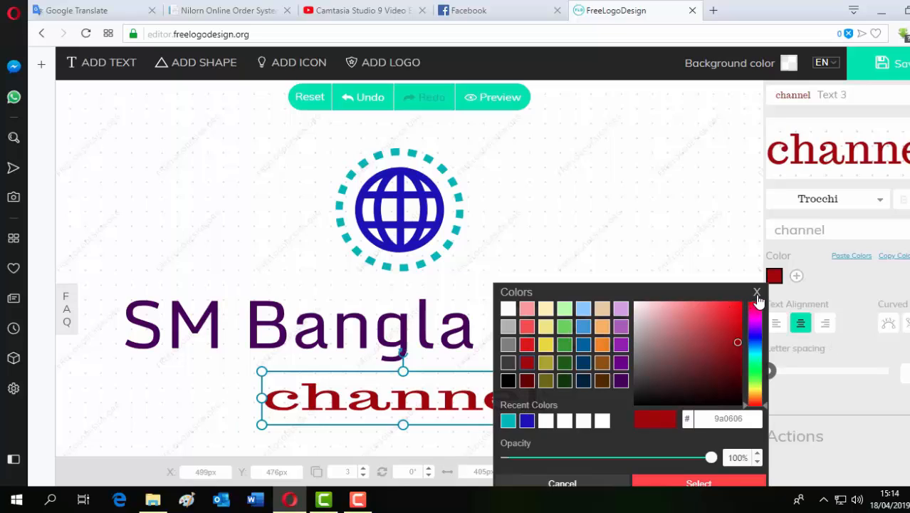
click(666, 483)
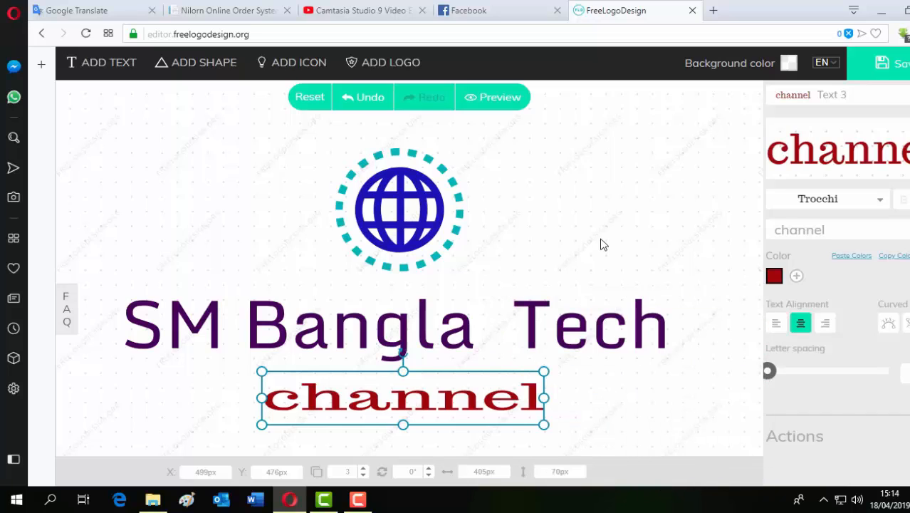
click(616, 217)
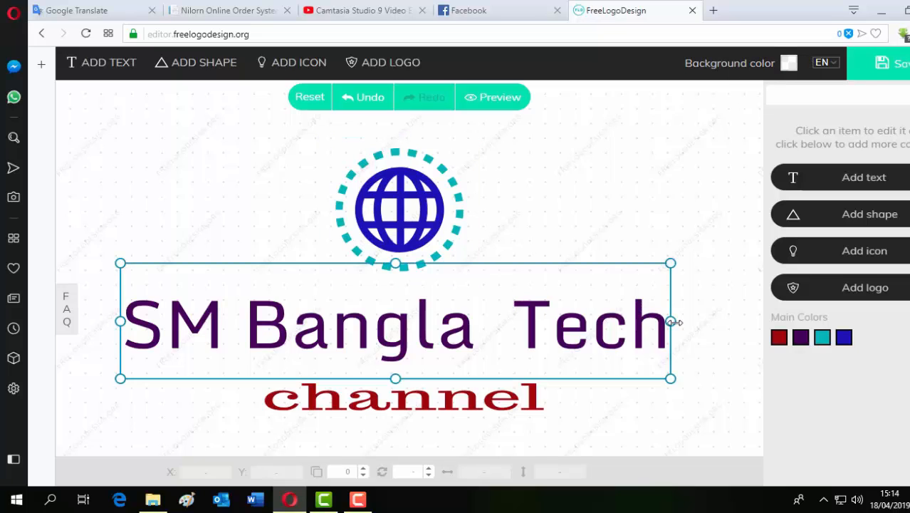
- Narrow the "SM Bangla Tech" text to about 611 px and reposition it at about X 518 px, Y 374 px
drag(671, 321, 545, 321)
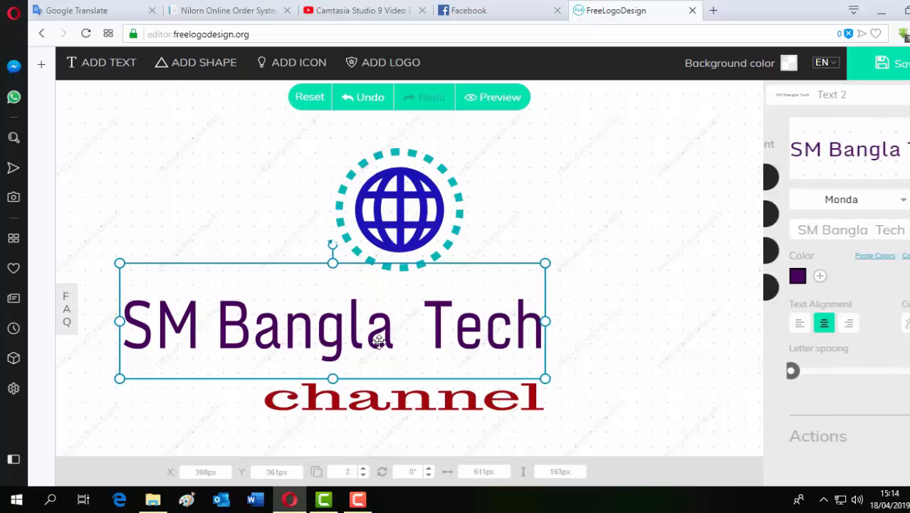
drag(371, 339, 423, 349)
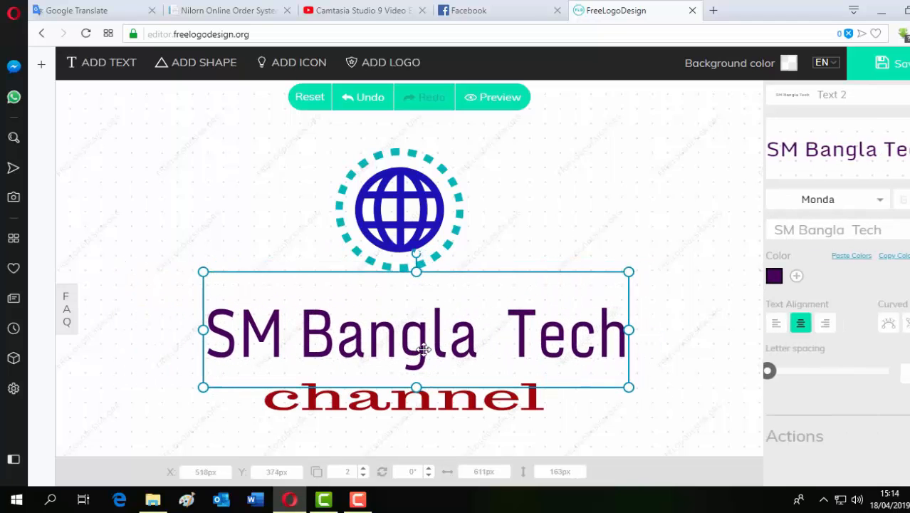
- Move the "channel" text slightly down to about X 499 px, Y 484 px and save the finished logo
click(422, 404)
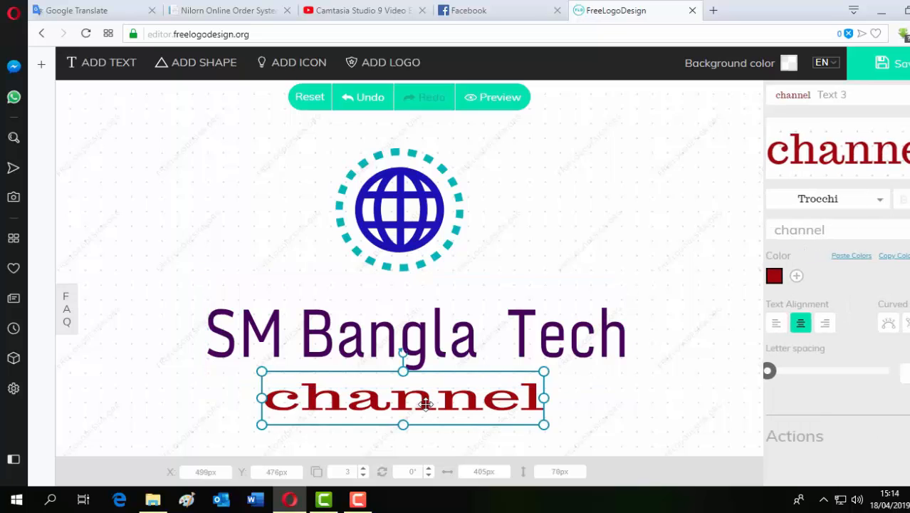
drag(425, 403, 425, 410)
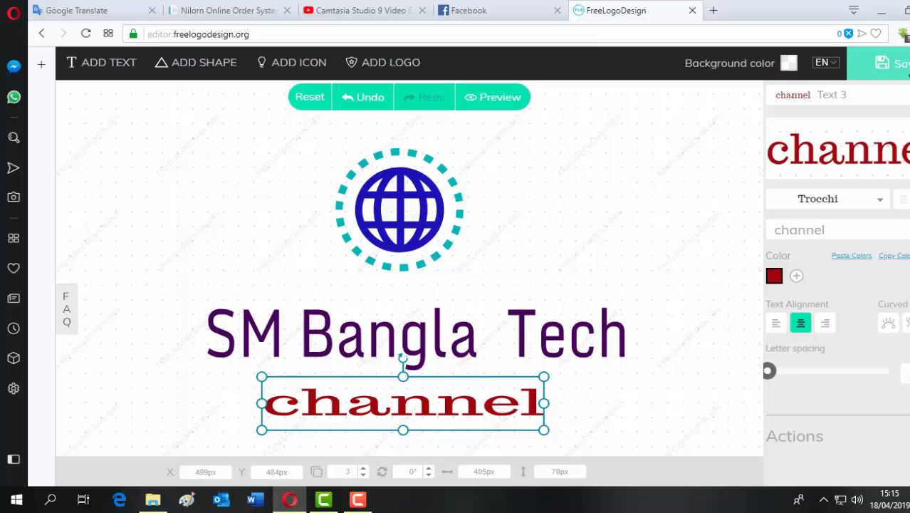
click(909, 74)
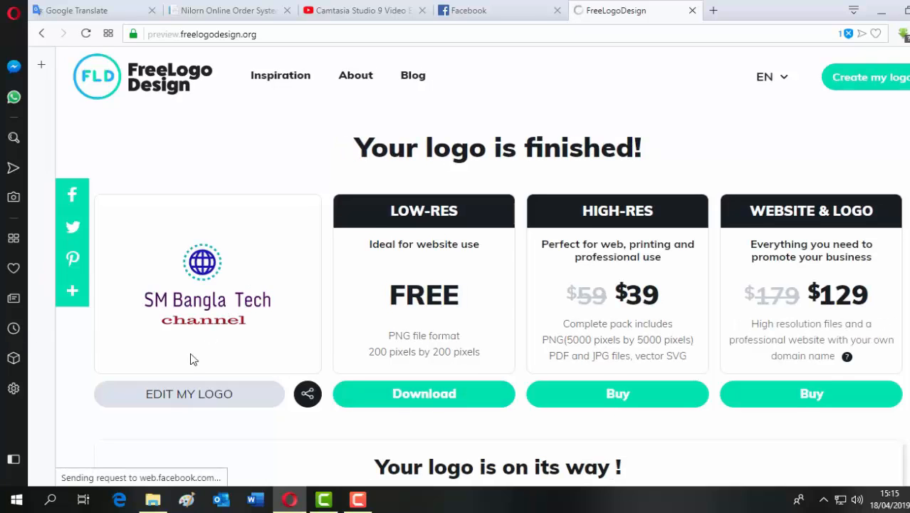
- Save the finished logo's preview image to the Desktop as a PNG named "sm bangla tech channal"
right_click(211, 308)
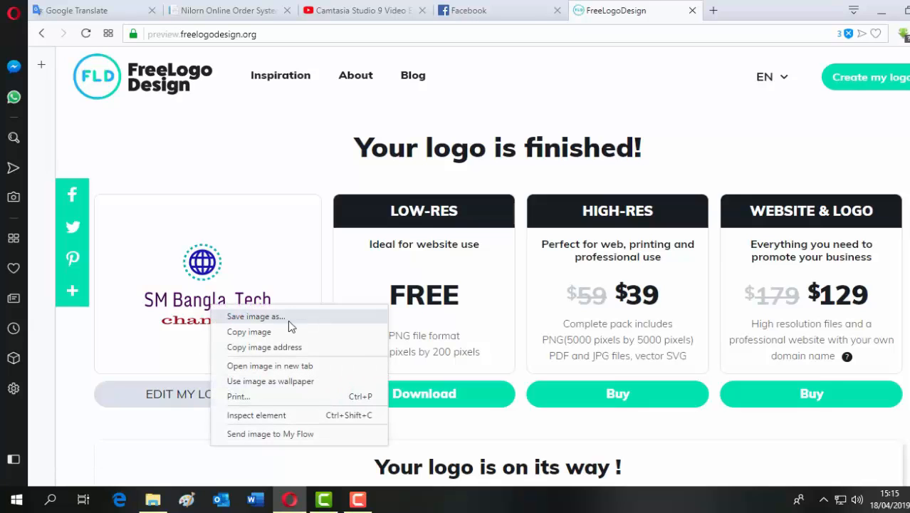
click(254, 316)
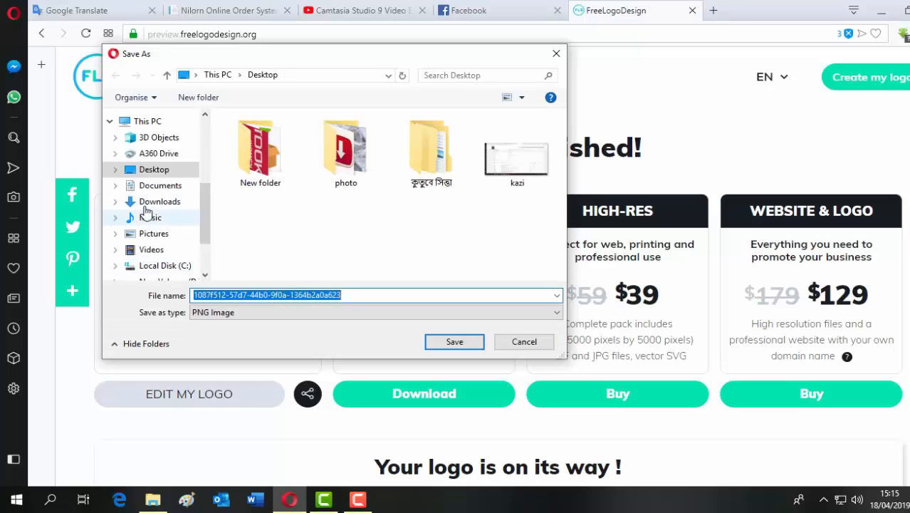
click(151, 171)
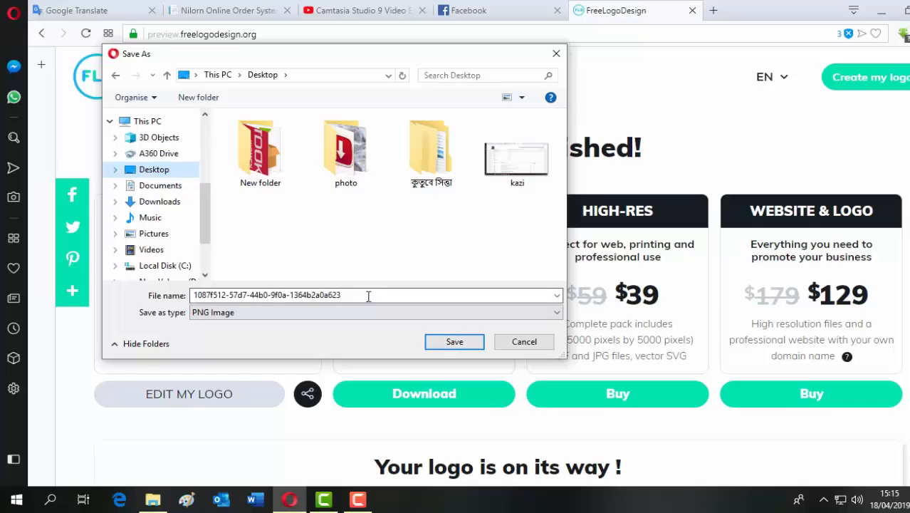
drag(368, 294, 2, 353)
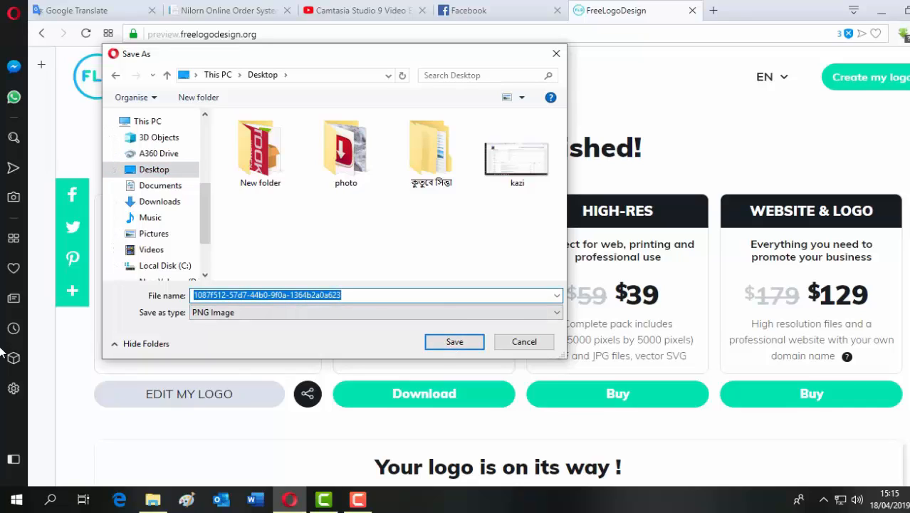
text(th)
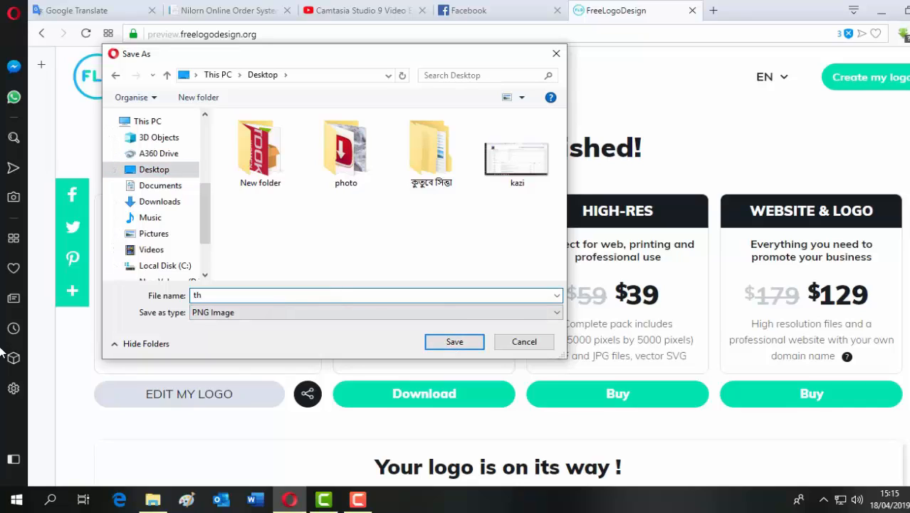
text(sm bangla tech channal)
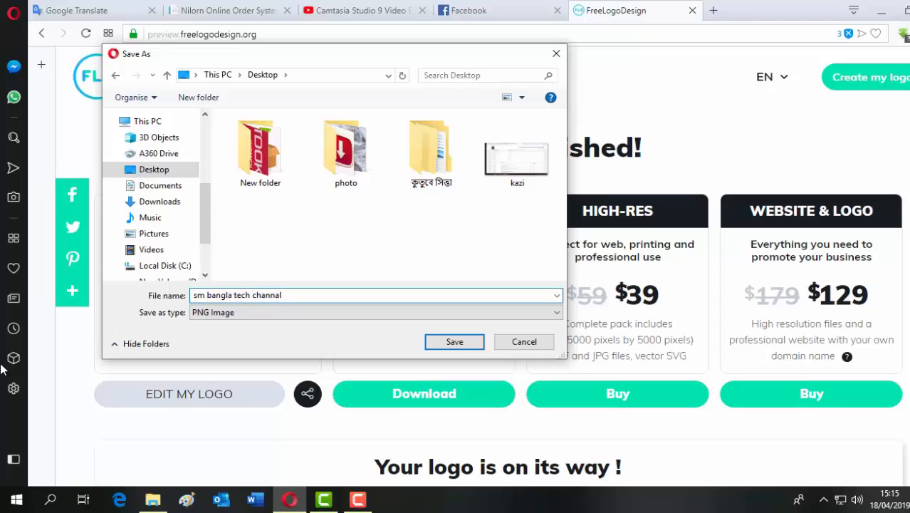
key(Return)
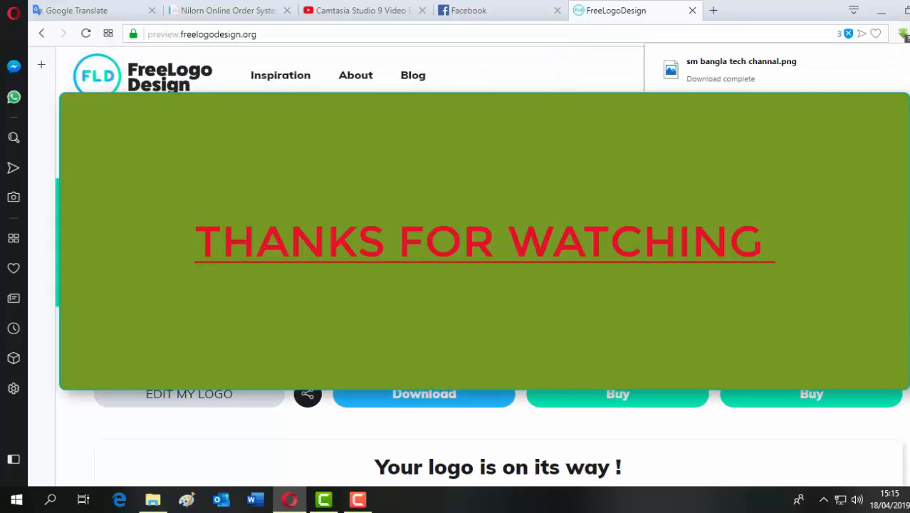